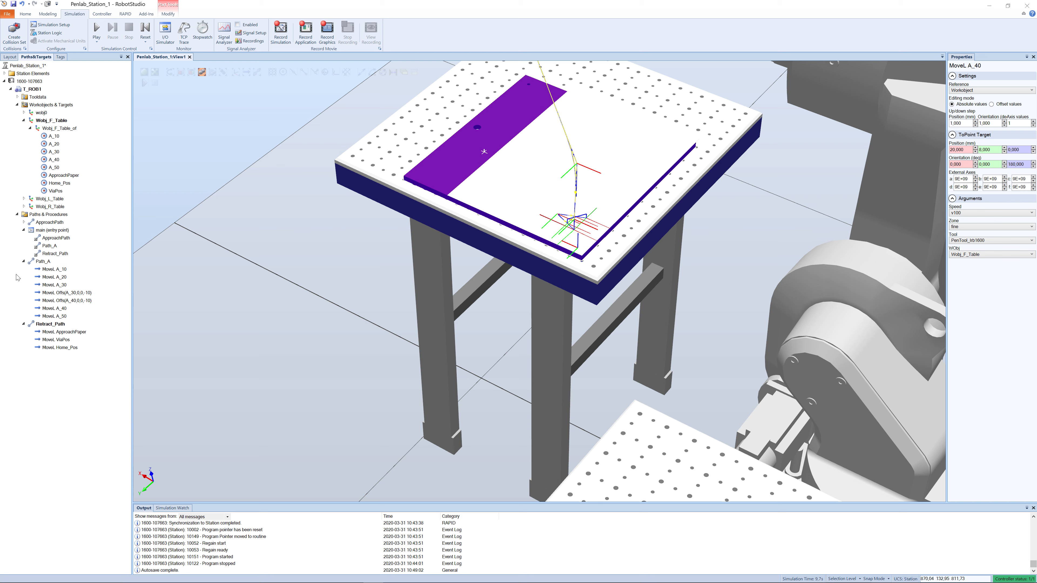
# - Hide Path_A in the graphics view
pyautogui.rightClick(32, 264)
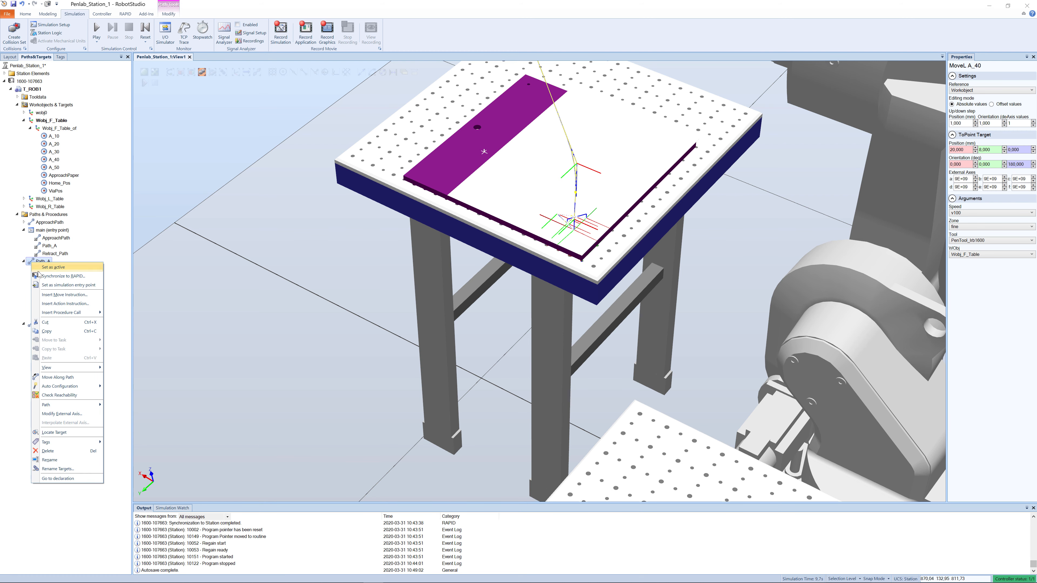
pyautogui.moveTo(38, 370)
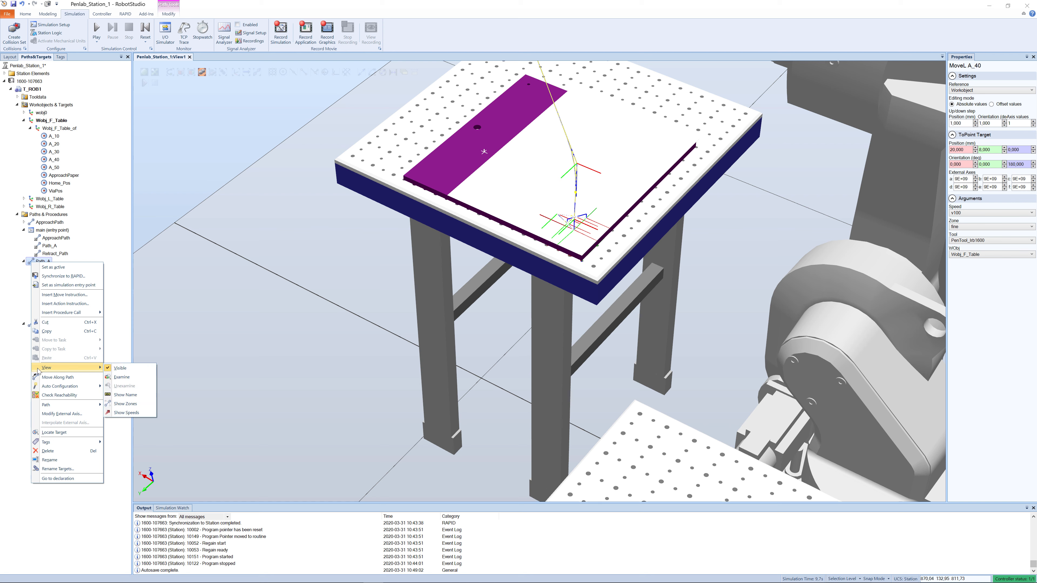
pyautogui.click(110, 370)
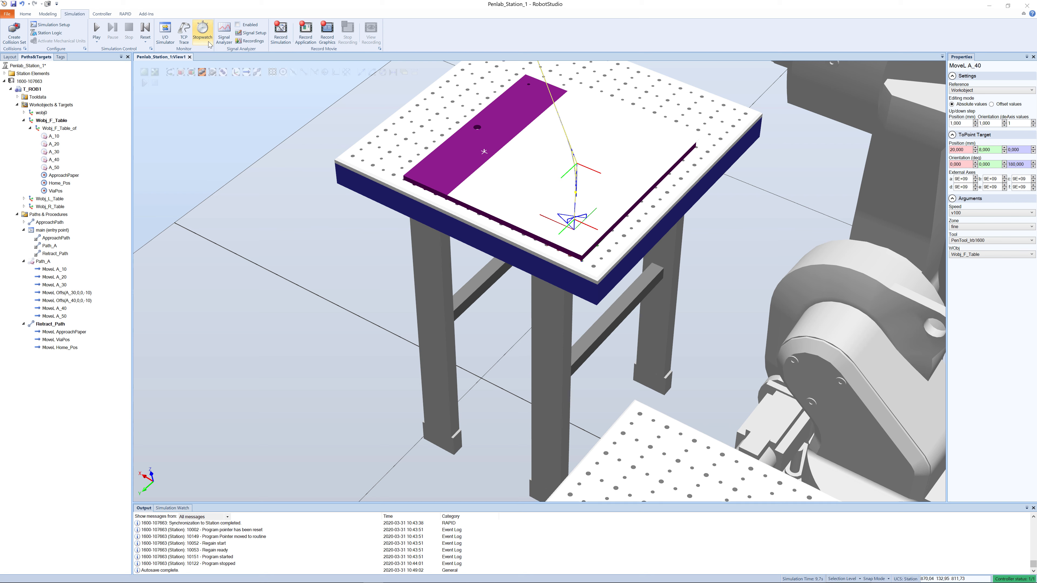
# - Clear the robot's existing TCP traces and close the TCP trace settings
pyautogui.click(184, 40)
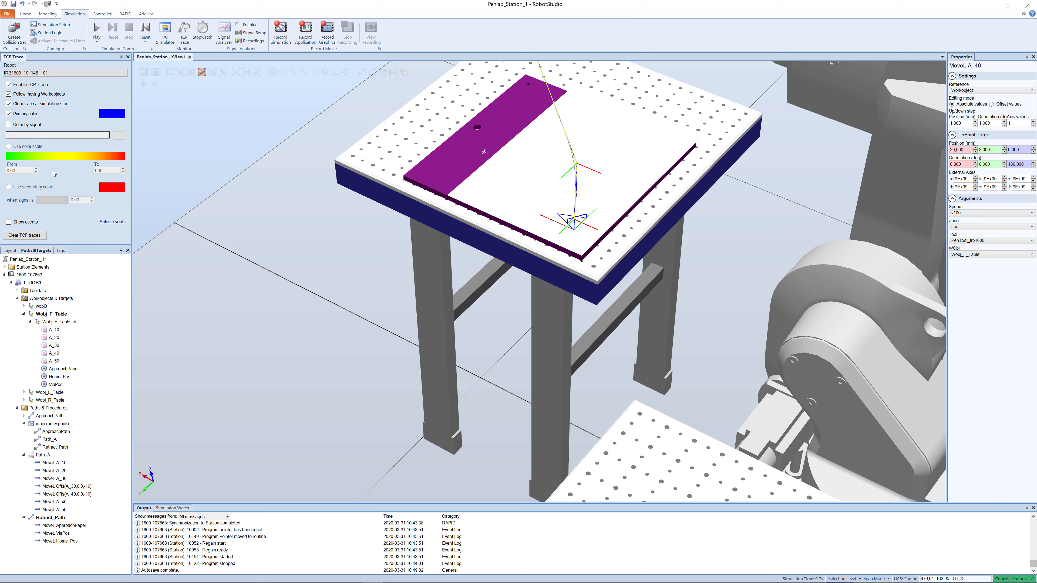
pyautogui.click(27, 235)
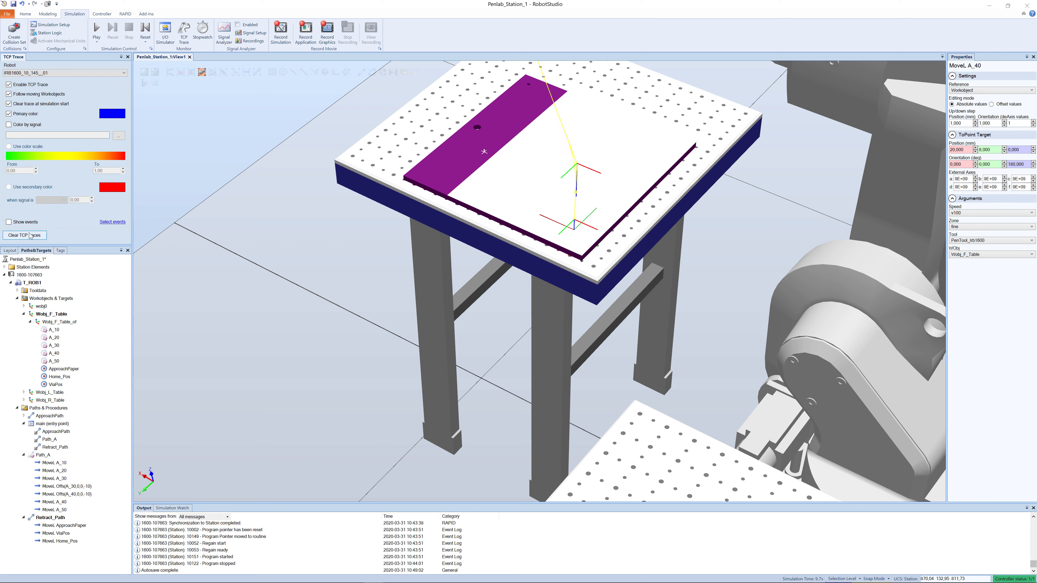
pyautogui.click(128, 57)
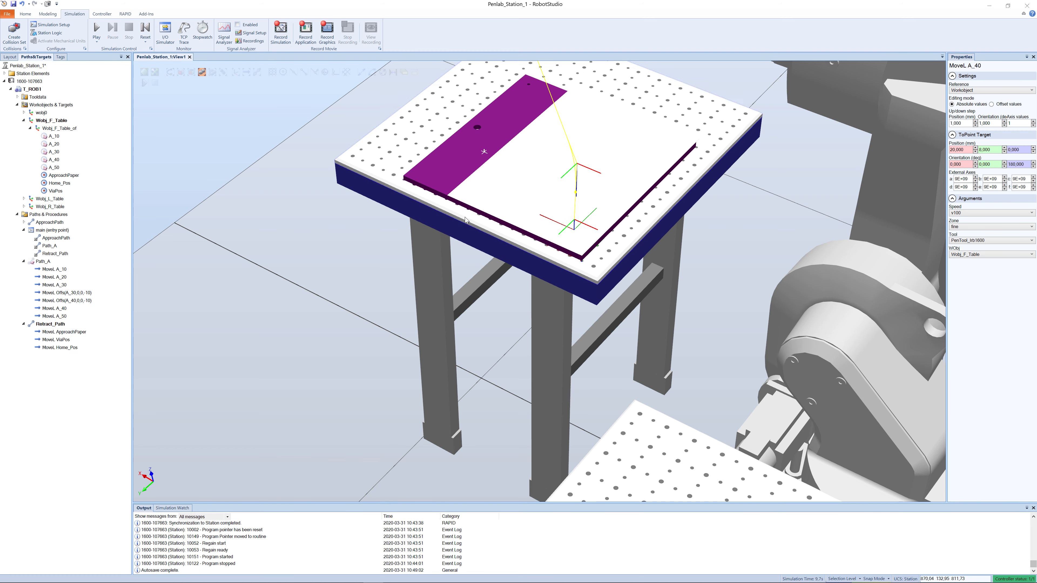
# - Start creating new targets with Workobject as the position reference
pyautogui.moveTo(511, 177)
pyautogui.keyDown('ctrl'); pyautogui.keyDown('shift'); pyautogui.mouseDown()
pyautogui.moveTo(499, 177)
pyautogui.moveTo(499, 196)
pyautogui.moveTo(519, 187)
pyautogui.mouseUp(); pyautogui.keyUp('shift'); pyautogui.keyUp('ctrl')
pyautogui.scroll(3, 505, 189)
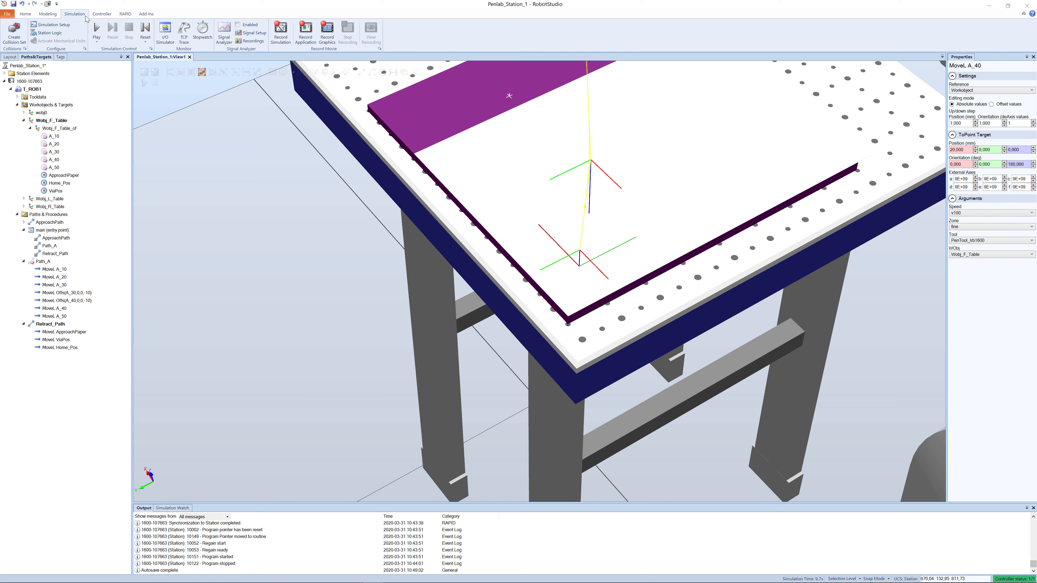
pyautogui.click(26, 14)
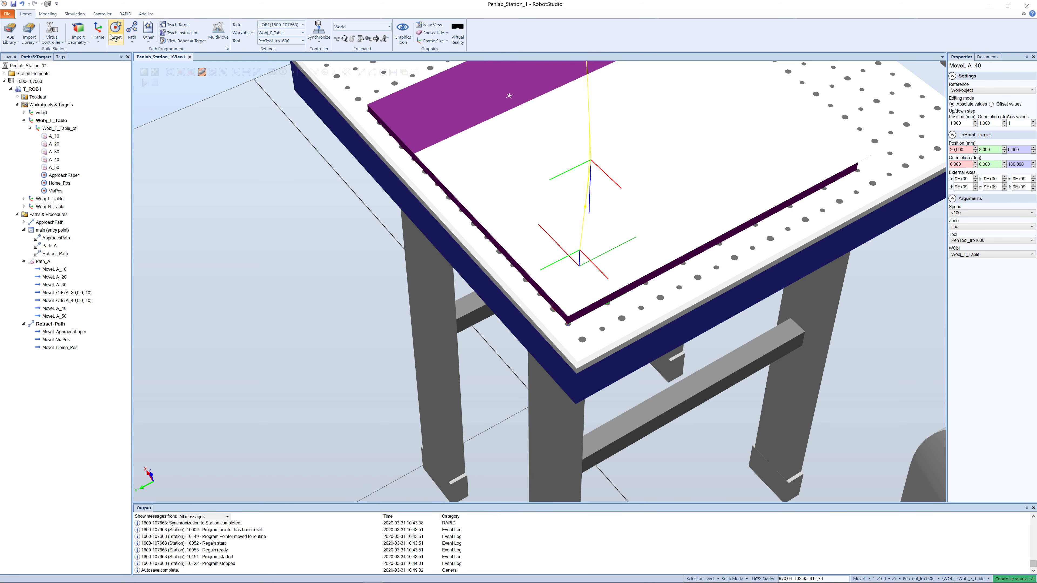
pyautogui.click(115, 41)
pyautogui.click(134, 54)
pyautogui.click(33, 74)
pyautogui.click(37, 85)
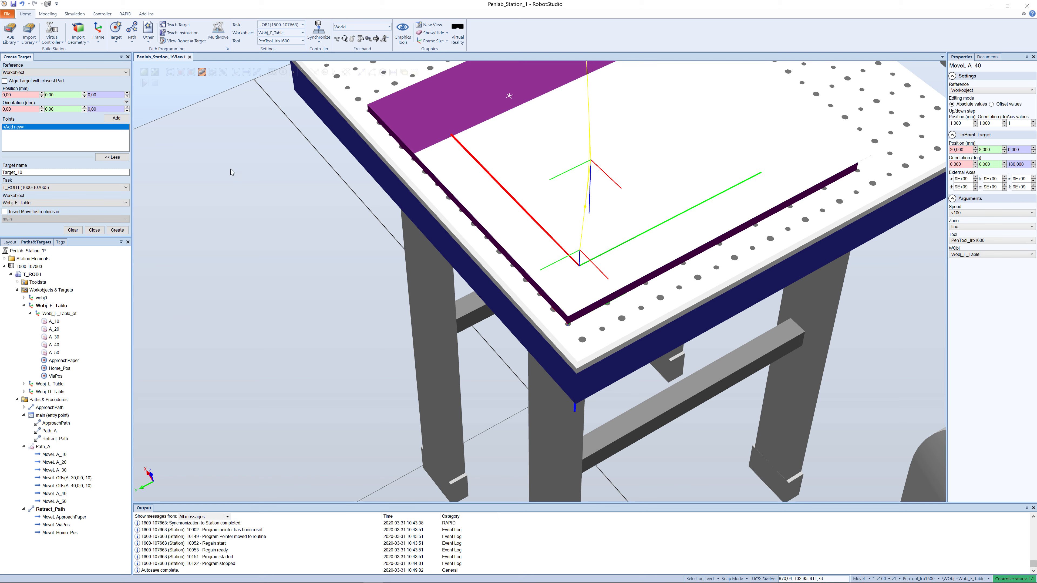
# - Name the new targets starting at B_10 and add the first point at X 25, Y 0, Z 0 mm
pyautogui.click(16, 172)
pyautogui.press('BackSpace')
pyautogui.press('BackSpace')
pyautogui.press('BackSpace')
pyautogui.press('BackSpace')
pyautogui.press('BackSpace')
pyautogui.write('B')
pyautogui.click(14, 95)
pyautogui.click(114, 118)
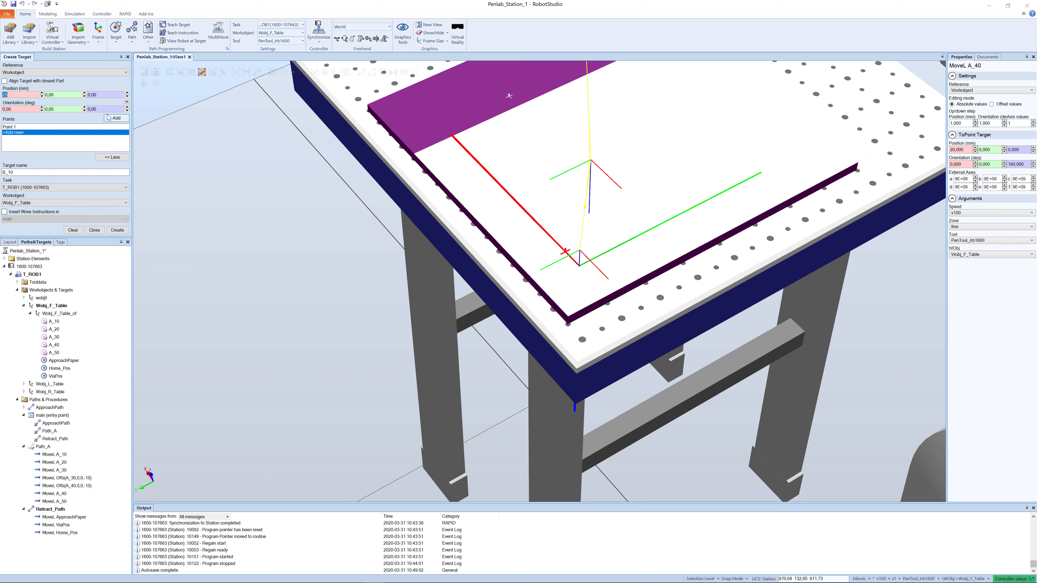
# - Set the default move zone to fine and add the second target point at X 25, Y 20 mm
pyautogui.click(898, 580)
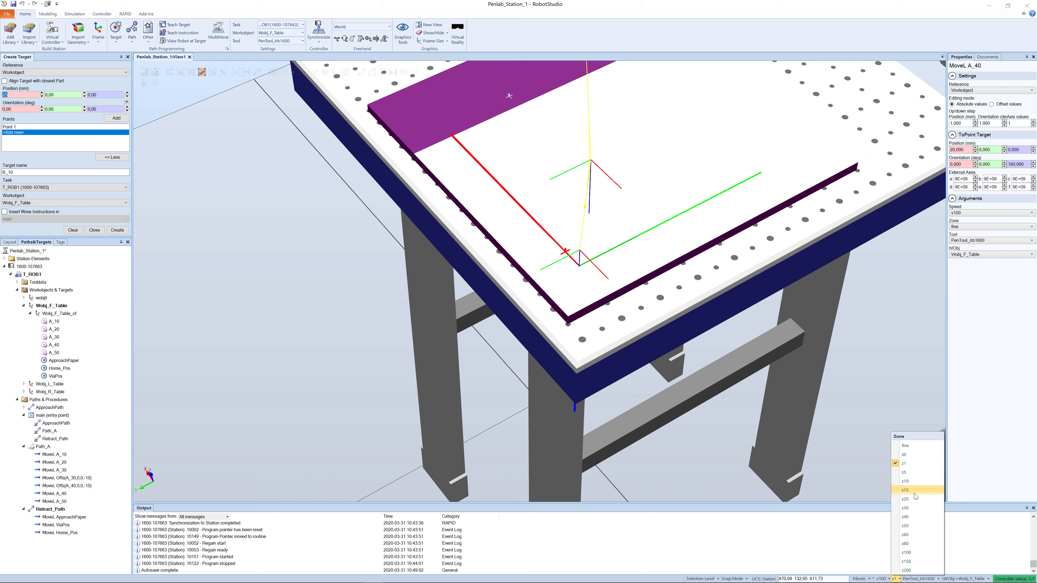
pyautogui.click(905, 445)
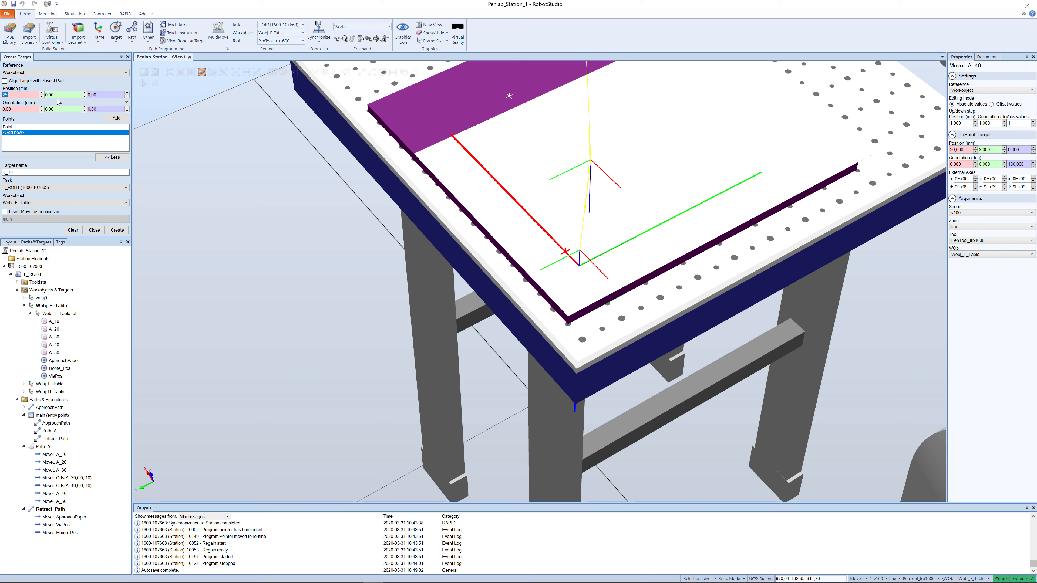
pyautogui.press('Tab')
pyautogui.write('20')
pyautogui.click(114, 119)
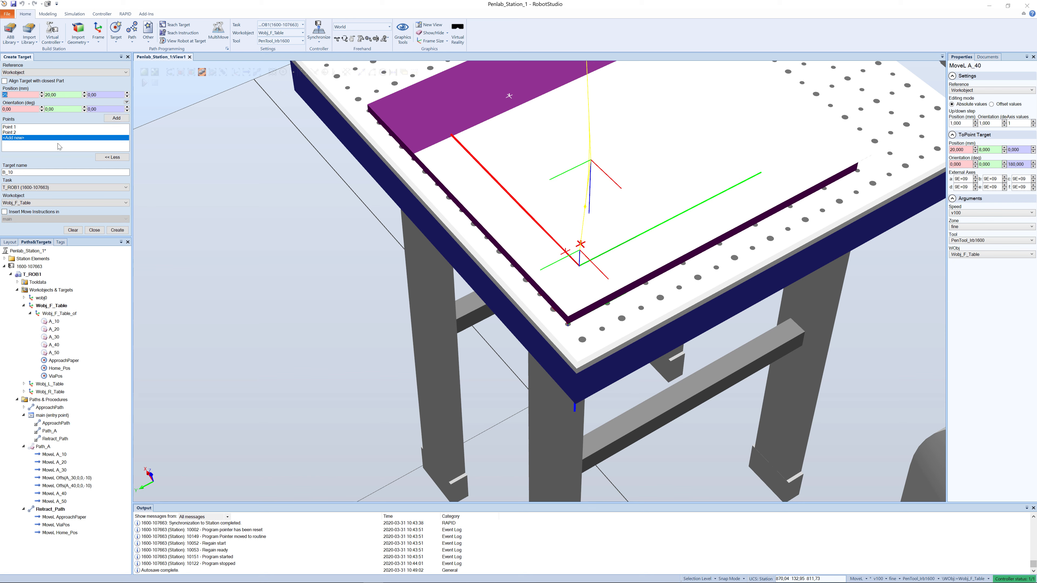
# - Add the third target point at X 12.5, Y 32.5 mm
pyautogui.write('12,')
pyautogui.press('Tab')
pyautogui.write('32,5')
pyautogui.press('Tab')
pyautogui.click(116, 118)
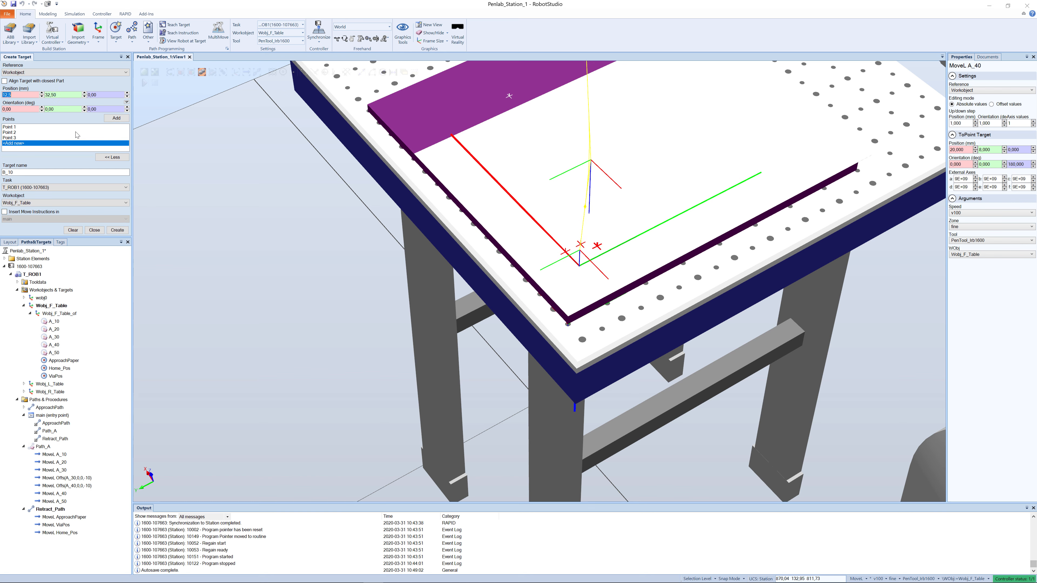
# - Add the fourth and fifth target points at X 0, Y 20 mm and X 0, Y 0 mm
pyautogui.write('0')
pyautogui.press('Tab')
pyautogui.write('20')
pyautogui.press('Tab')
pyautogui.click(113, 119)
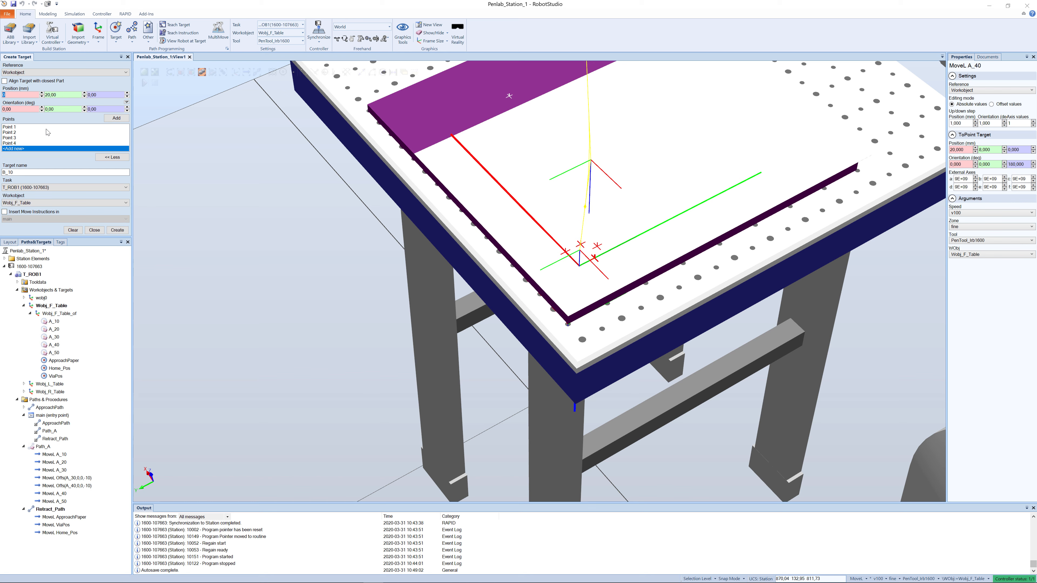
pyautogui.press('Tab')
pyautogui.write('0')
pyautogui.press('Tab')
pyautogui.click(117, 118)
# - Add the sixth and seventh target points at X 50, Y 0 mm and X 50, Y 20 mm
pyautogui.write('50')
pyautogui.press('Tab')
pyautogui.click(115, 120)
pyautogui.press('Tab')
pyautogui.write('20')
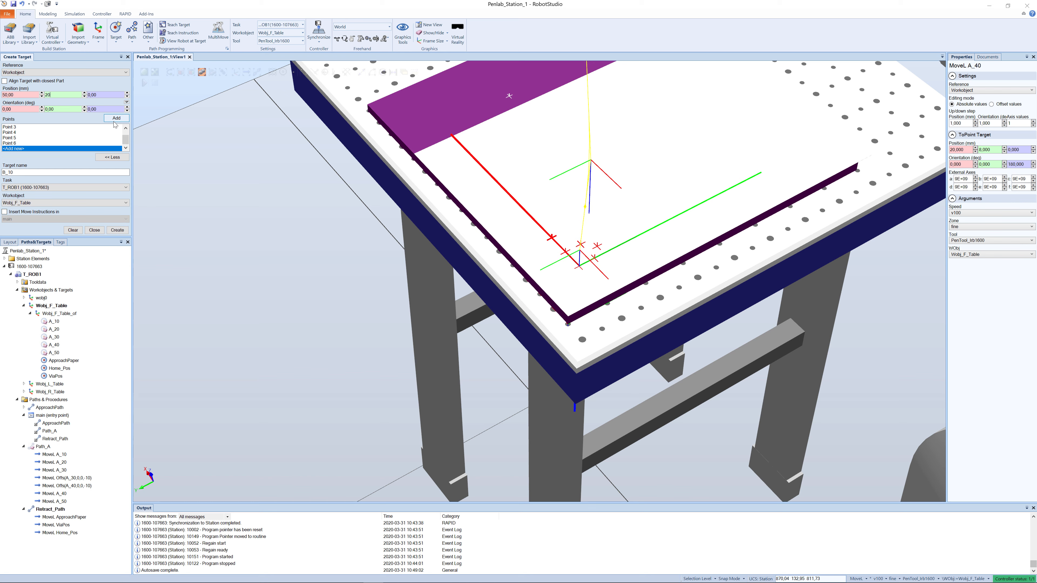
pyautogui.press('Tab')
pyautogui.click(123, 119)
# - Add the eighth target point at X 37.5, Y 32.5 mm
pyautogui.write('37,5')
pyautogui.press('Tab')
pyautogui.write('32')
pyautogui.click(117, 119)
pyautogui.write('25')
# - Add the ninth point at X 25, Y 20 mm and create all the B targets in Wobj_F_Table
pyautogui.press('Tab')
pyautogui.write('2')
pyautogui.click(116, 119)
pyautogui.click(116, 230)
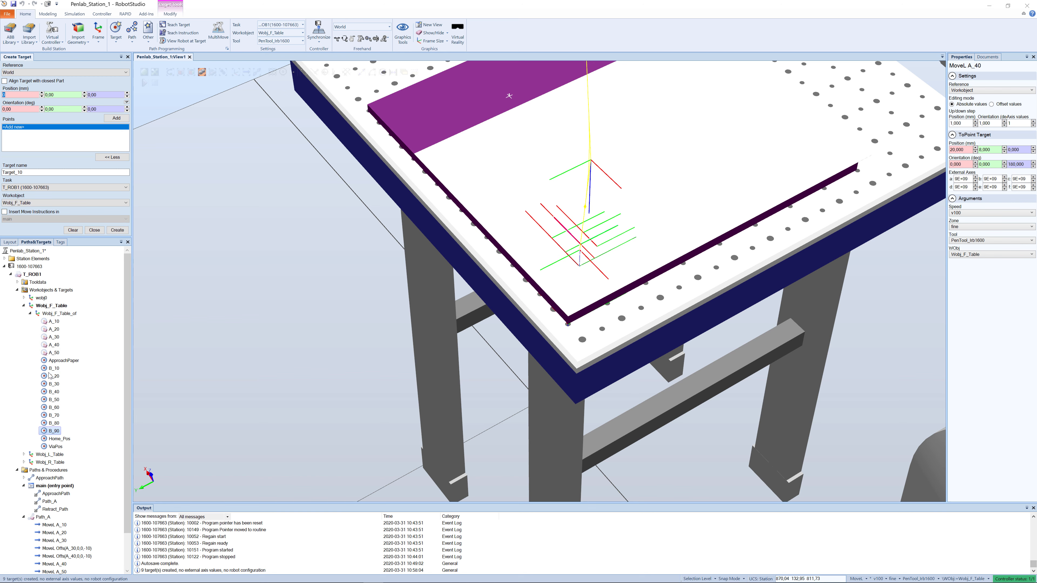
pyautogui.scroll(-2, 80, 345)
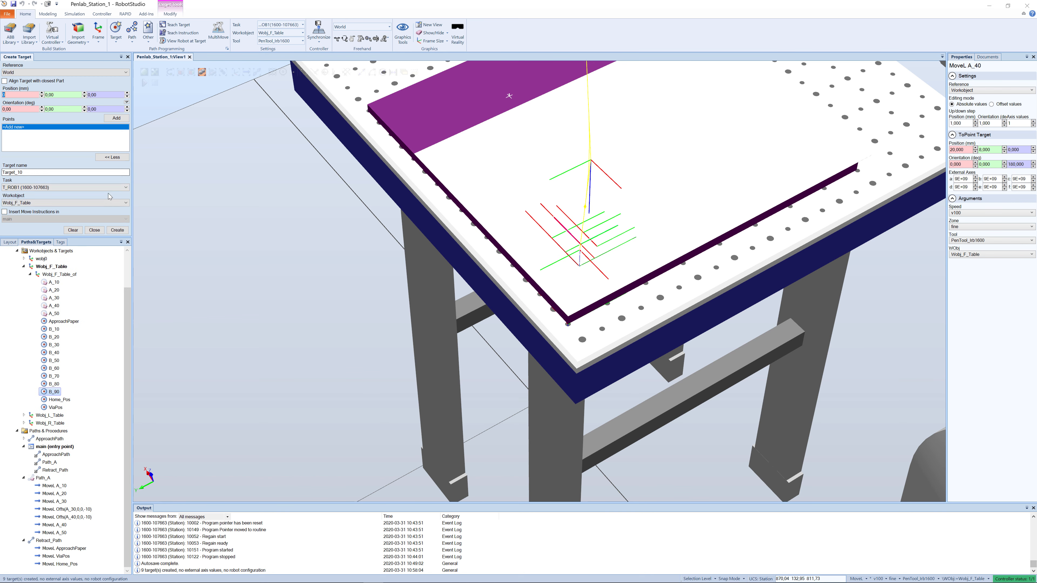
pyautogui.click(94, 230)
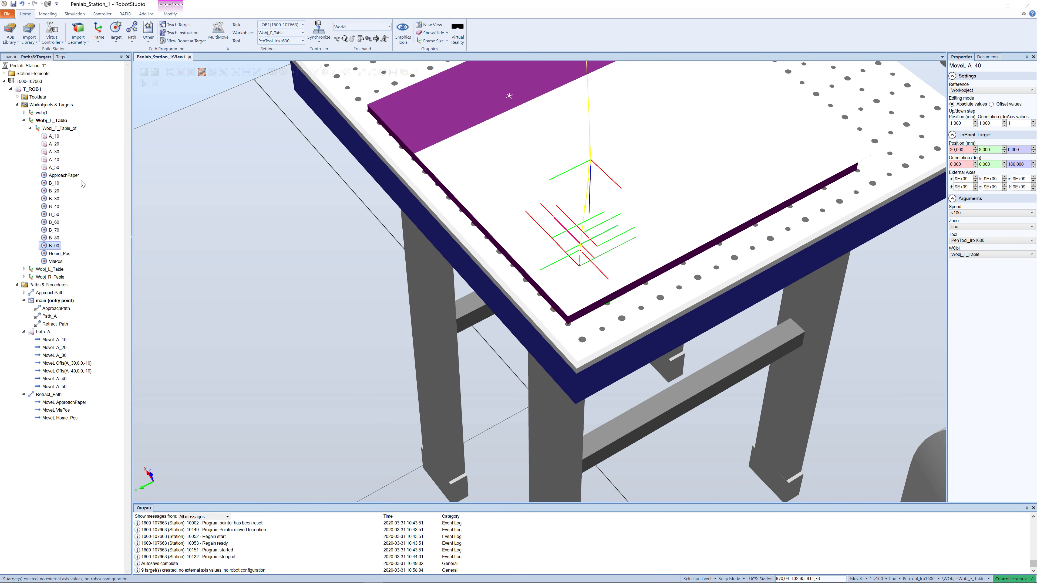
# - Create a new path under Paths & Procedures and rename it Path_B
pyautogui.rightClick(31, 285)
pyautogui.click(48, 290)
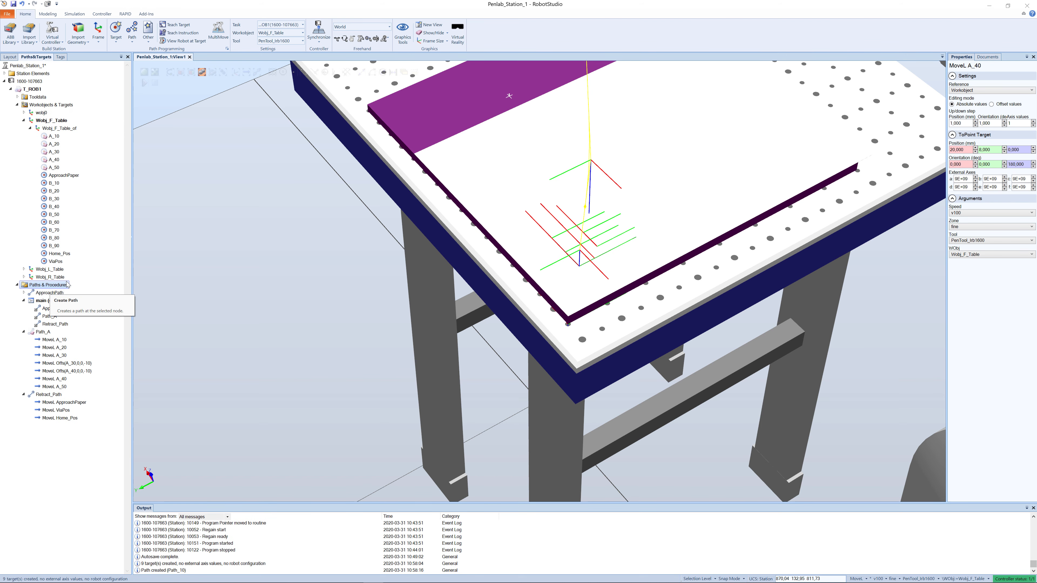
pyautogui.click(53, 334)
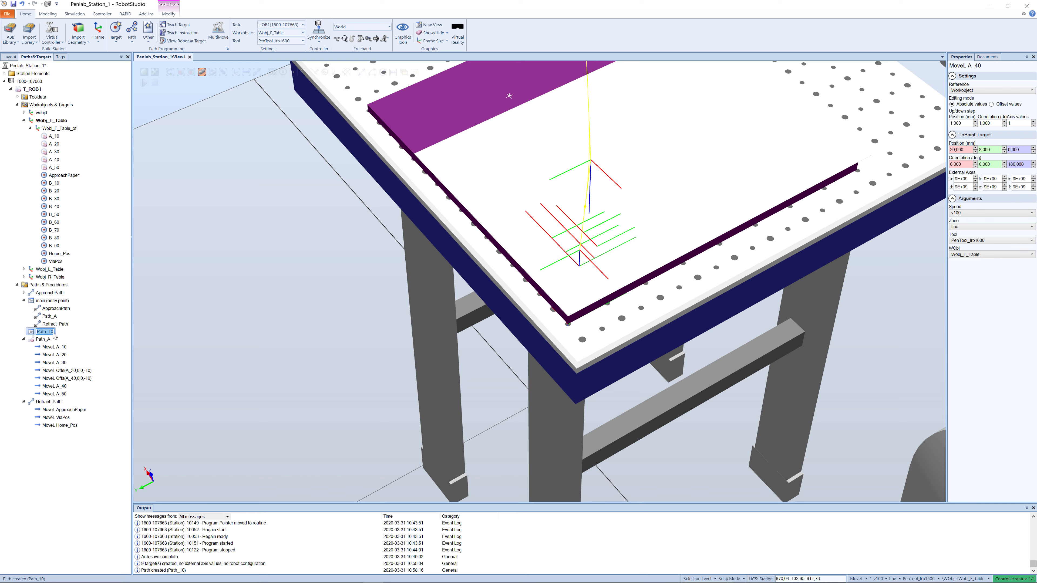
pyautogui.click(53, 332)
pyautogui.press('BackSpace')
pyautogui.press('BackSpace')
pyautogui.write('B')
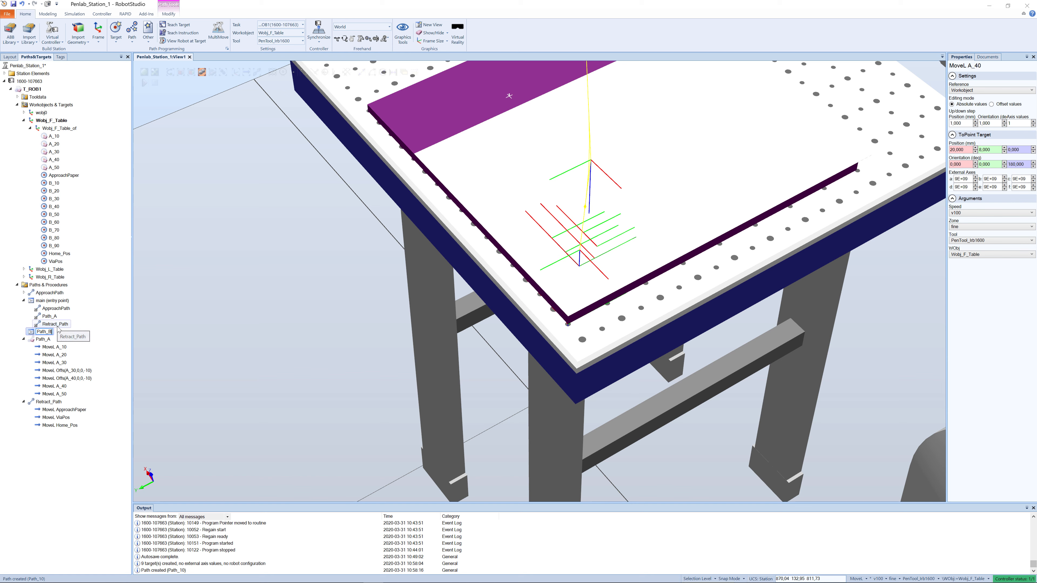
pyautogui.press('Return')
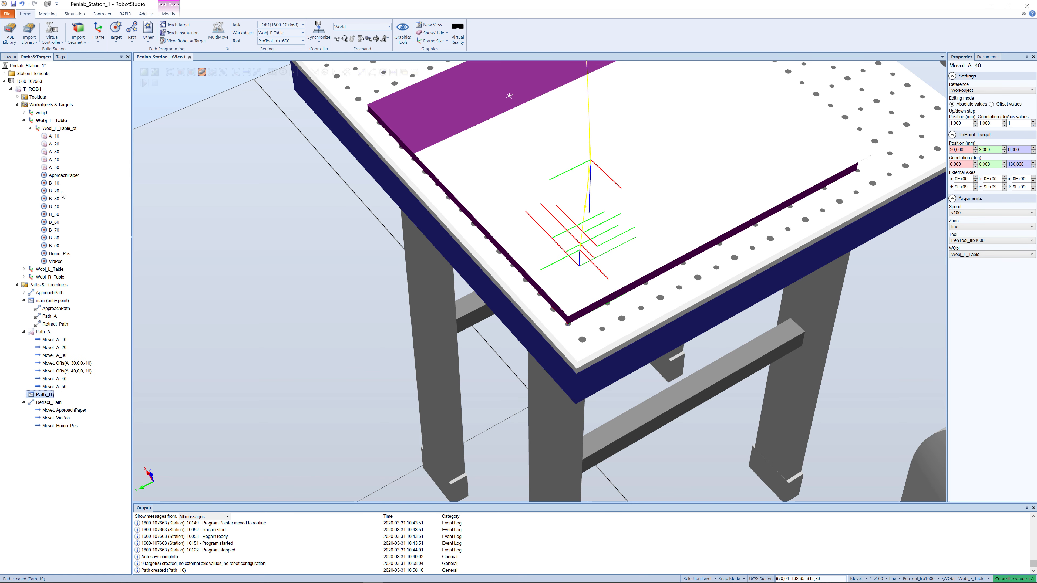
# - Add targets B_10 through B_90 to Path_B as move instructions
pyautogui.click(46, 183)
pyautogui.keyDown('shift'); pyautogui.click(47, 191); pyautogui.keyUp('shift')
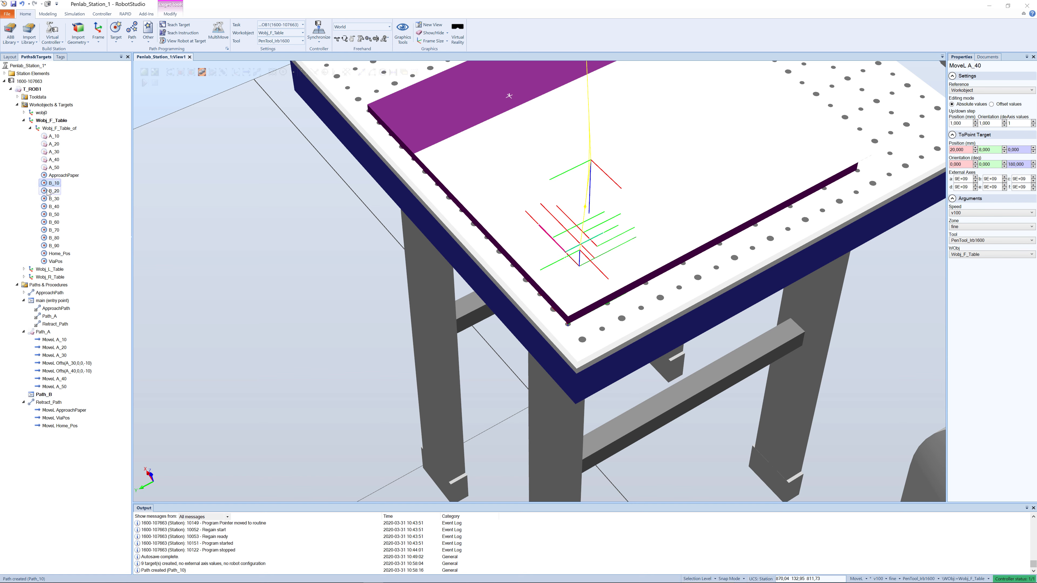
pyautogui.keyDown('shift'); pyautogui.click(45, 246); pyautogui.keyUp('shift')
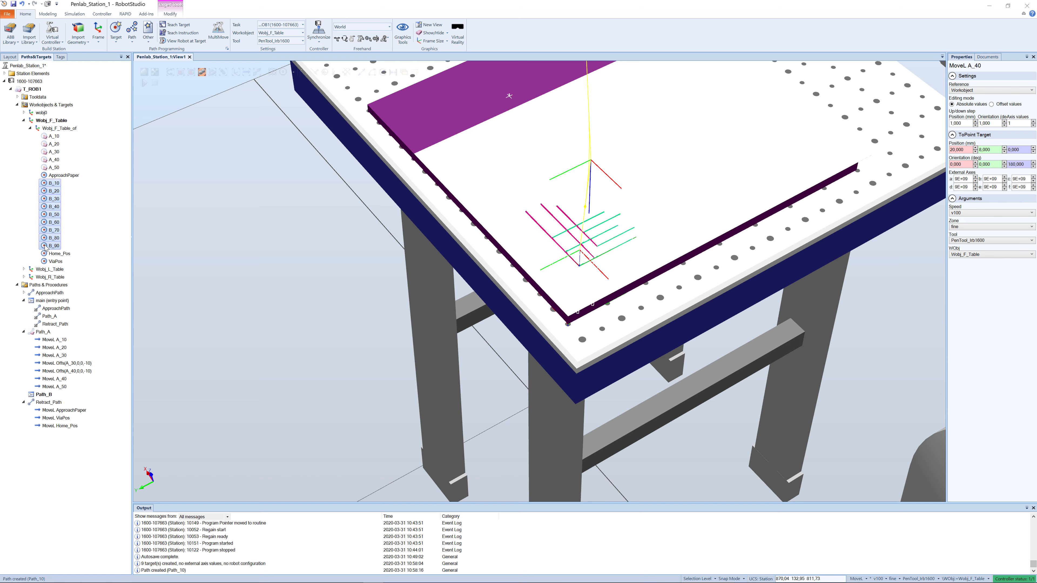
pyautogui.moveTo(44, 186); pyautogui.dragTo(37, 395)
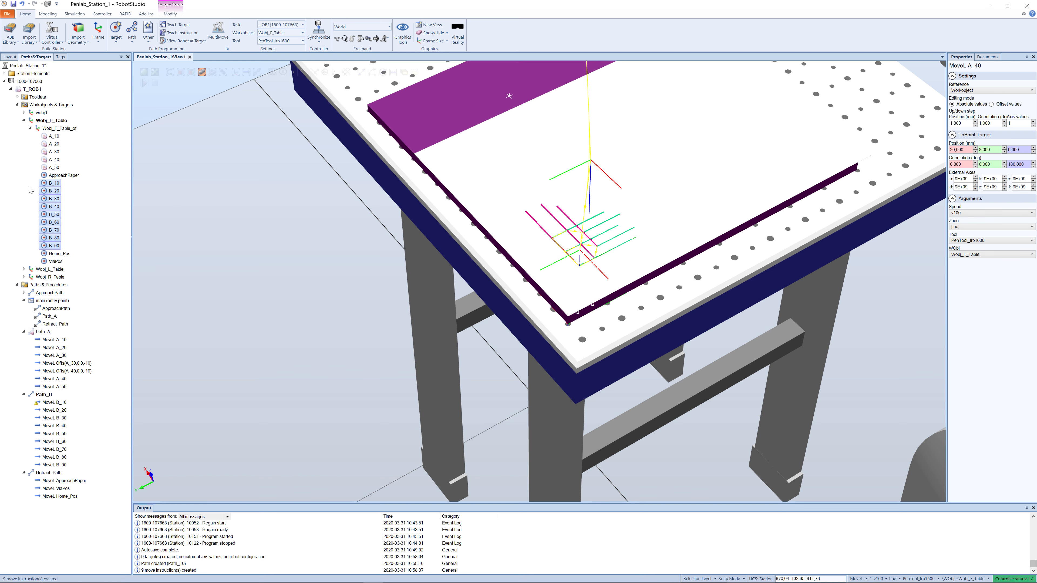
# - Rotate targets B_10 through B_90 by 180 degrees around their local Z axis
pyautogui.click(52, 183)
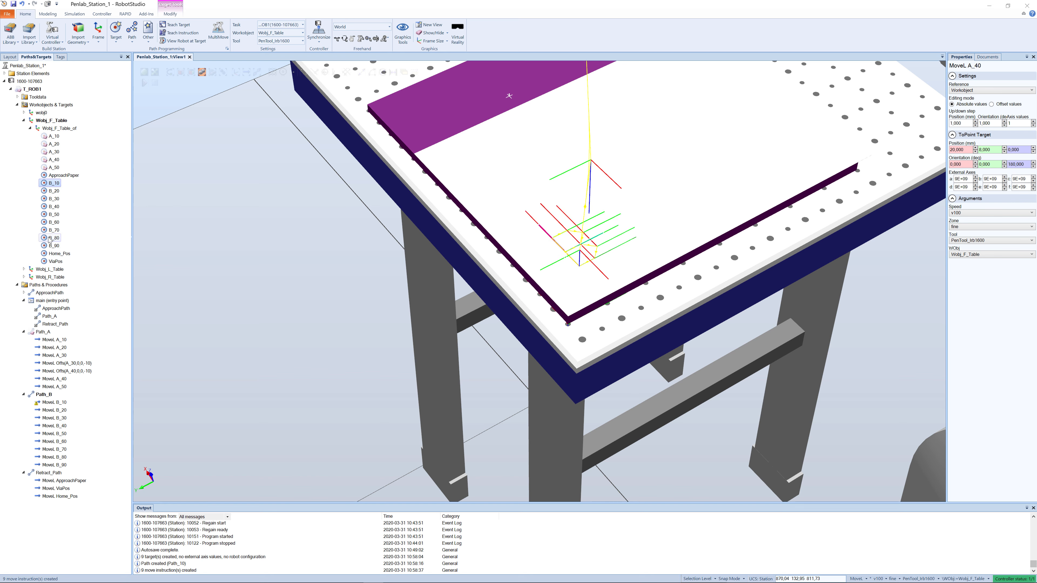
pyautogui.keyDown('shift'); pyautogui.click(49, 246); pyautogui.keyUp('shift')
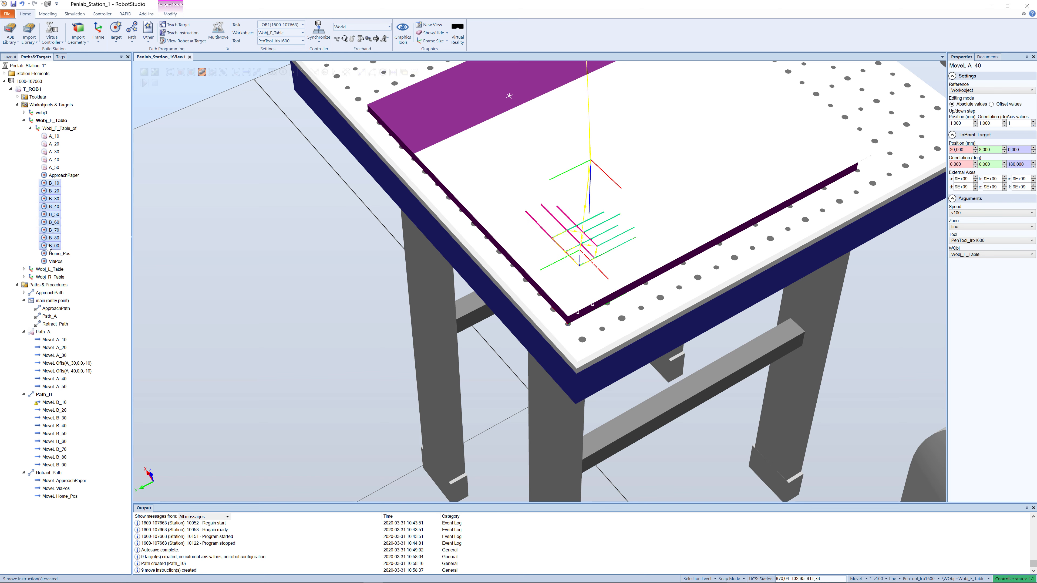
pyautogui.rightClick(48, 247)
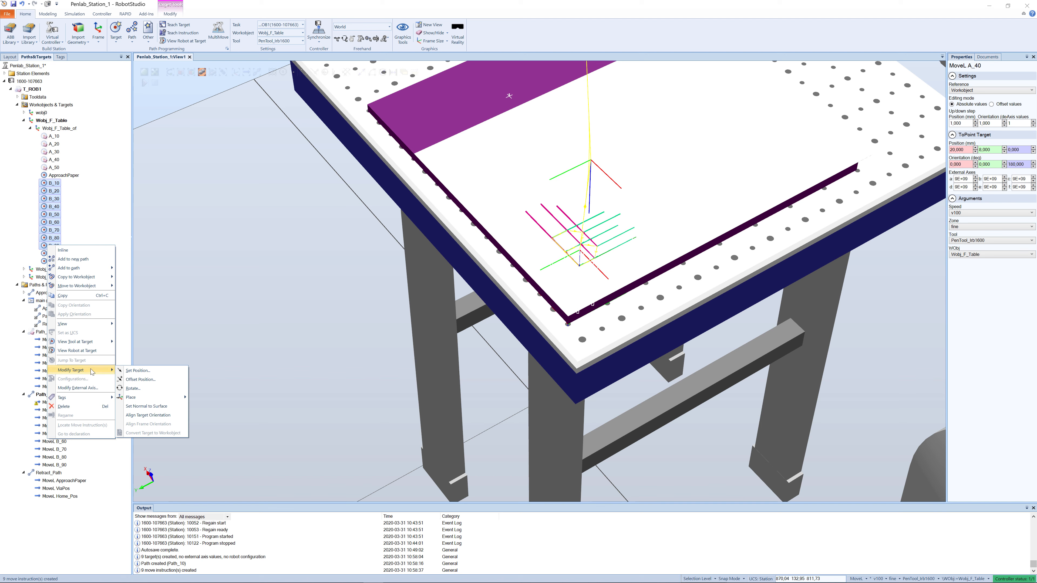
pyautogui.click(133, 388)
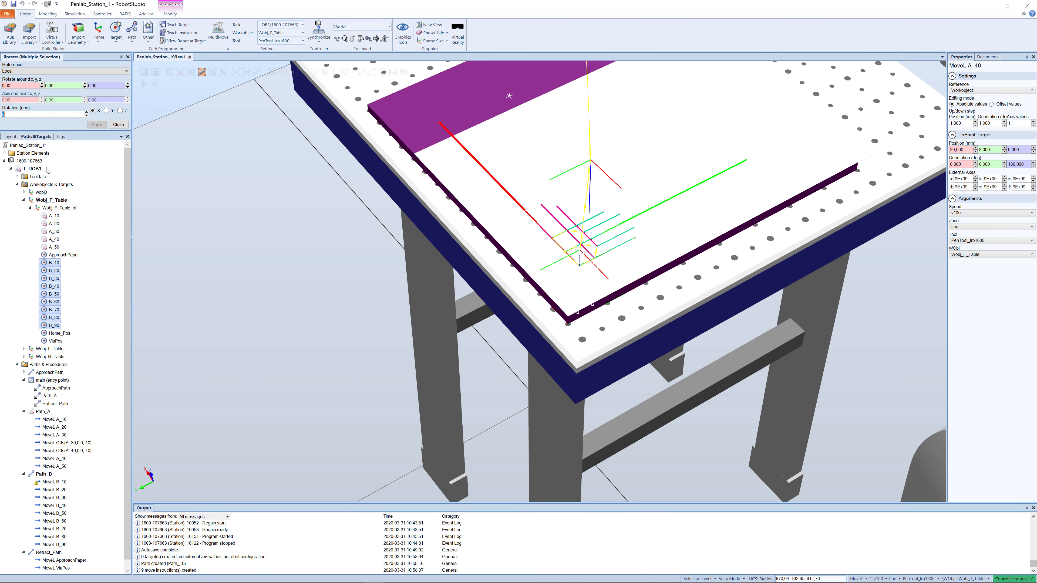
pyautogui.click(120, 111)
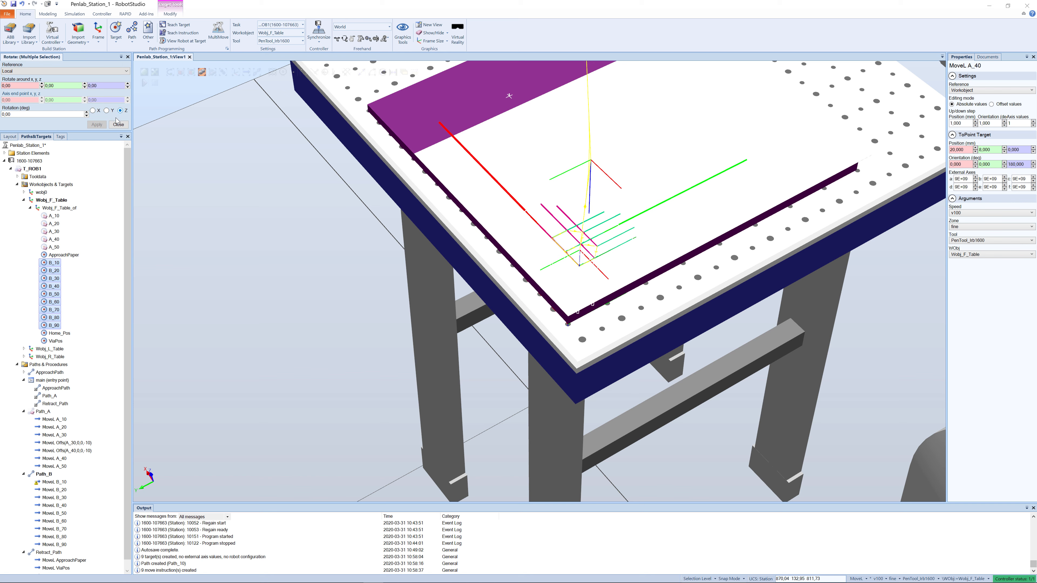
pyautogui.click(5, 114)
pyautogui.write('180')
pyautogui.click(101, 125)
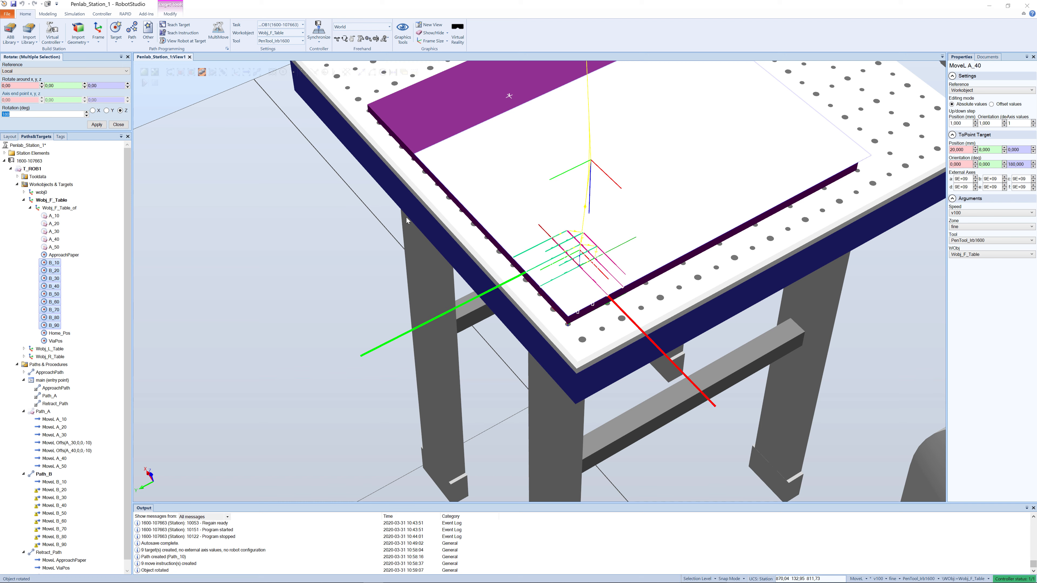
pyautogui.click(118, 124)
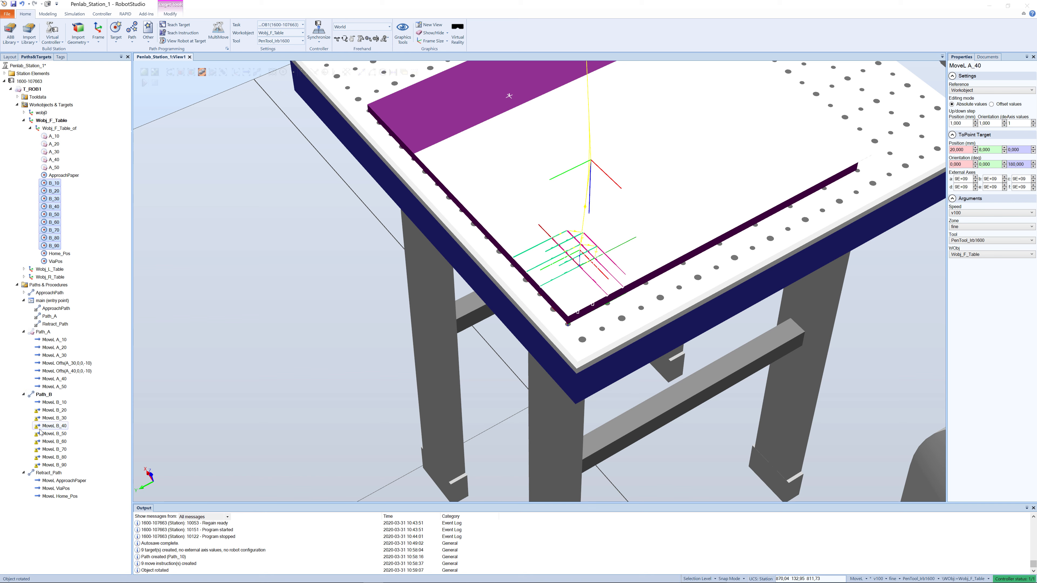
# - Auto-configure Path_B for all its move instructions
pyautogui.click(50, 410)
pyautogui.keyDown('shift'); pyautogui.click(49, 418); pyautogui.keyUp('shift')
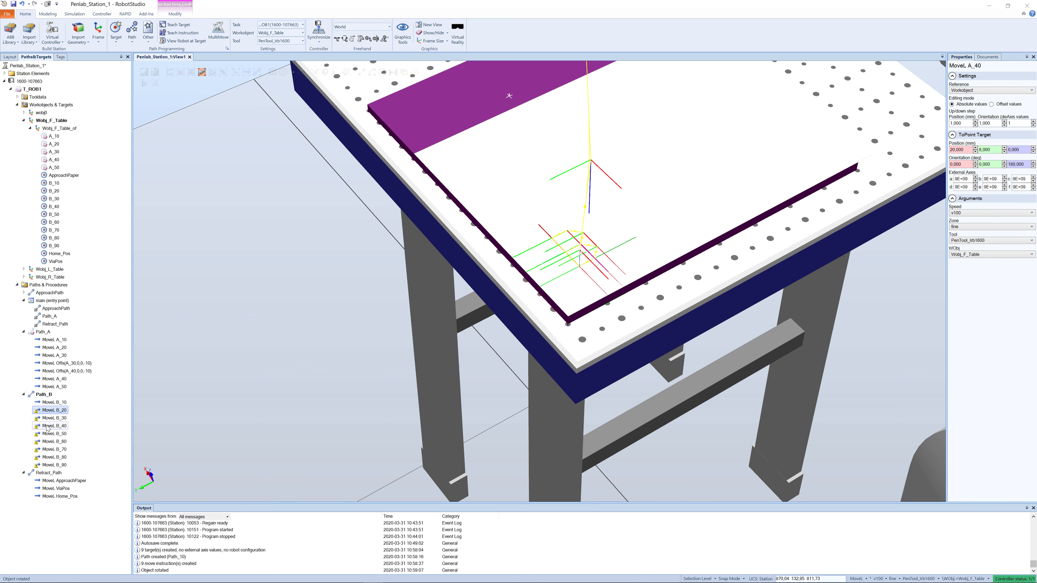
pyautogui.click(49, 418)
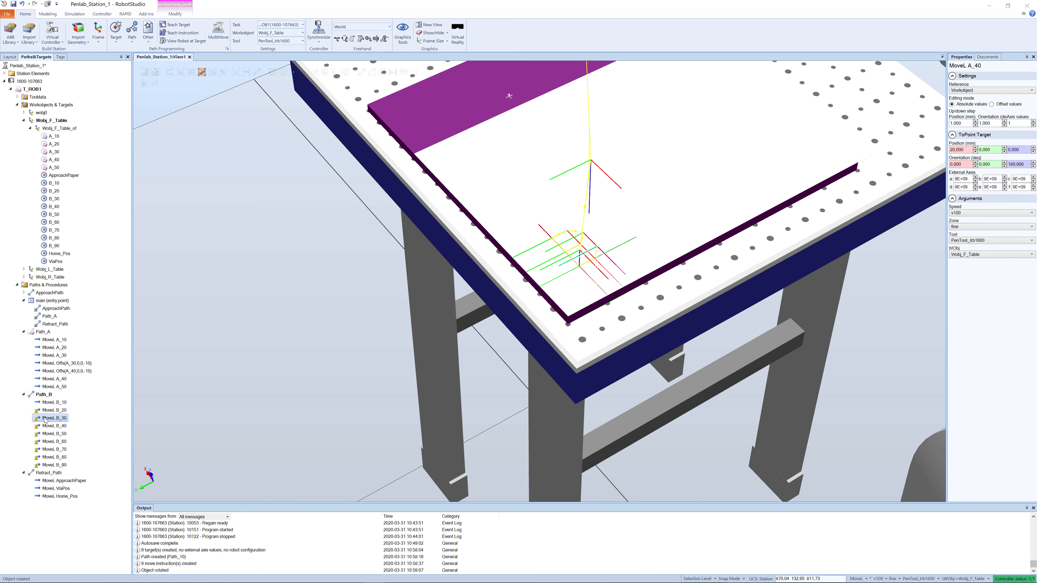
pyautogui.click(44, 394)
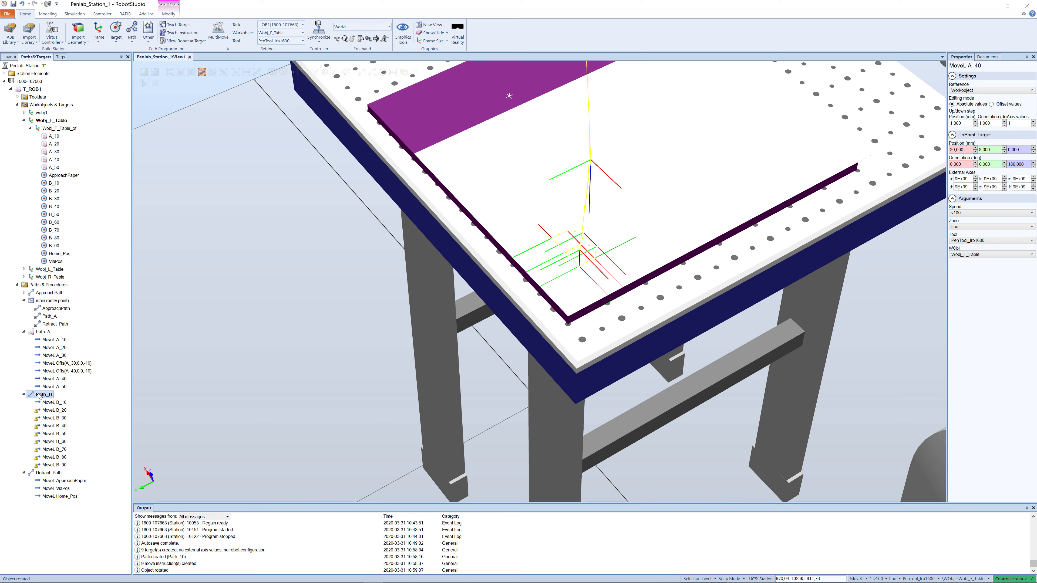
pyautogui.rightClick(39, 396)
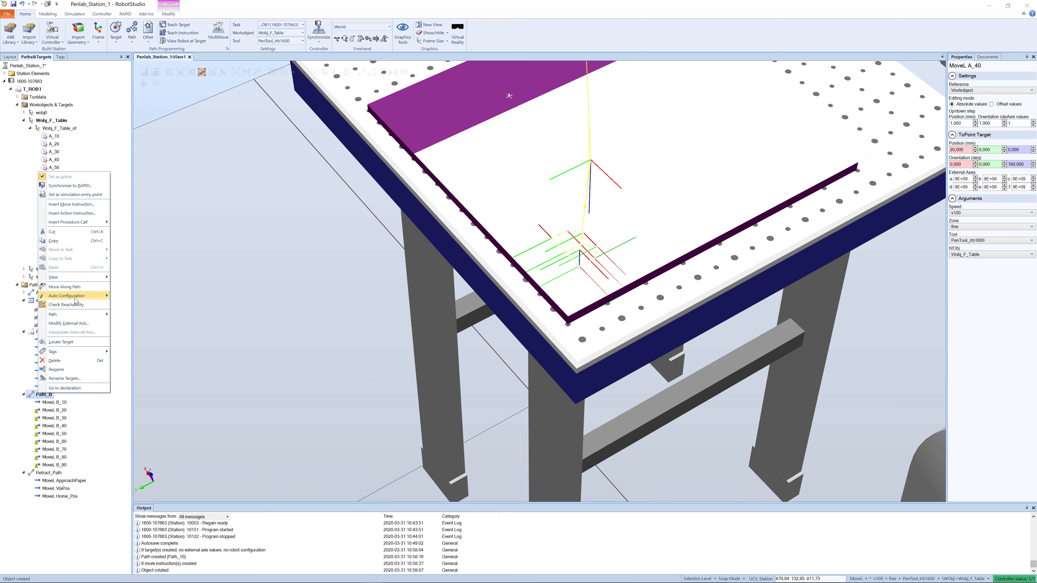
pyautogui.moveTo(76, 296)
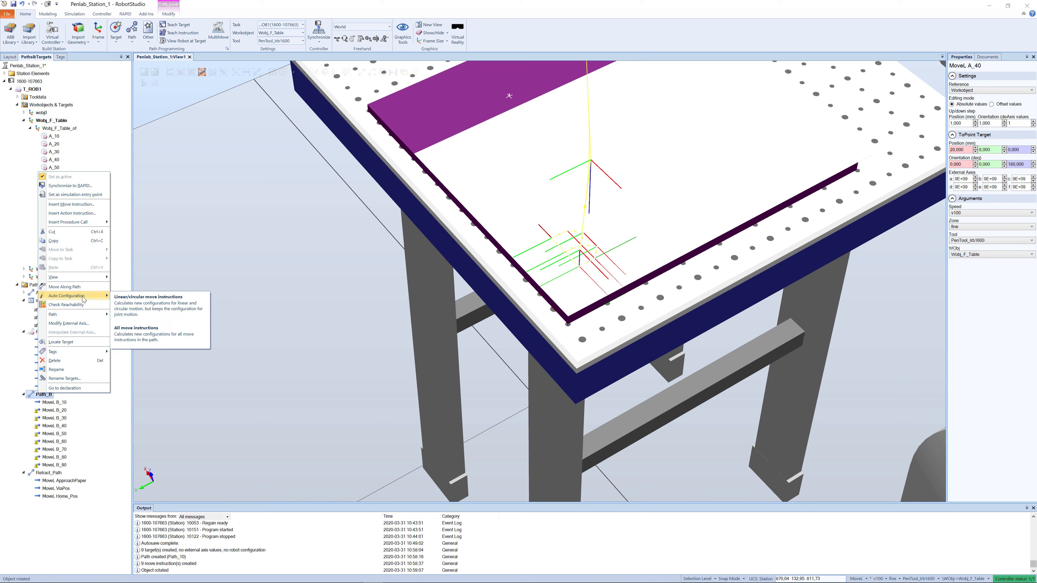
pyautogui.click(122, 337)
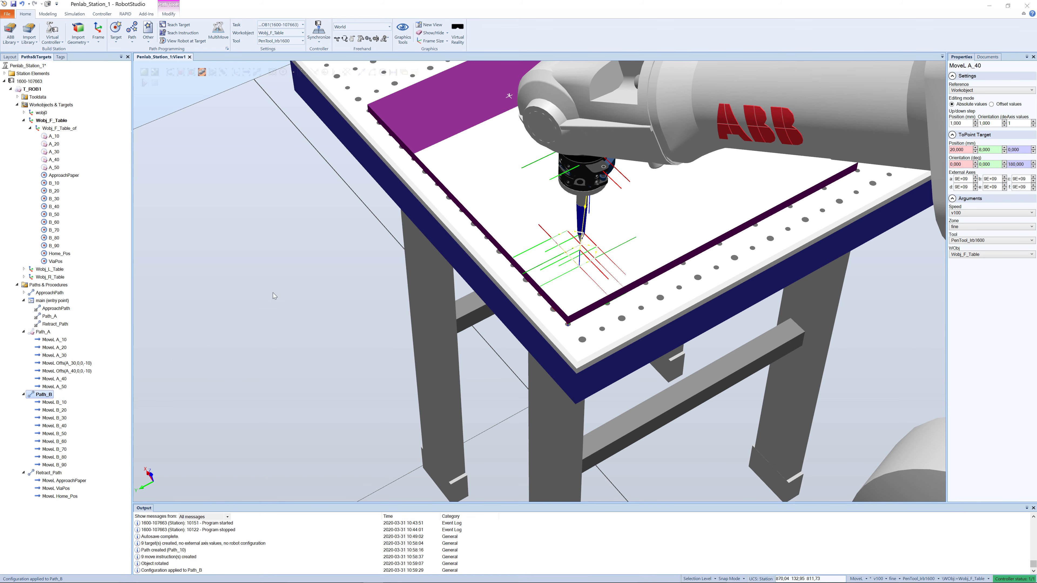
# - Start creating targets named C_10 with Workobject as reference and a Z orientation of 180 degrees
pyautogui.moveTo(368, 382)
pyautogui.keyDown('ctrl'); pyautogui.keyDown('shift'); pyautogui.mouseDown()
pyautogui.moveTo(378, 373)
pyautogui.moveTo(368, 387)
pyautogui.mouseUp(); pyautogui.keyUp('shift'); pyautogui.keyUp('ctrl')
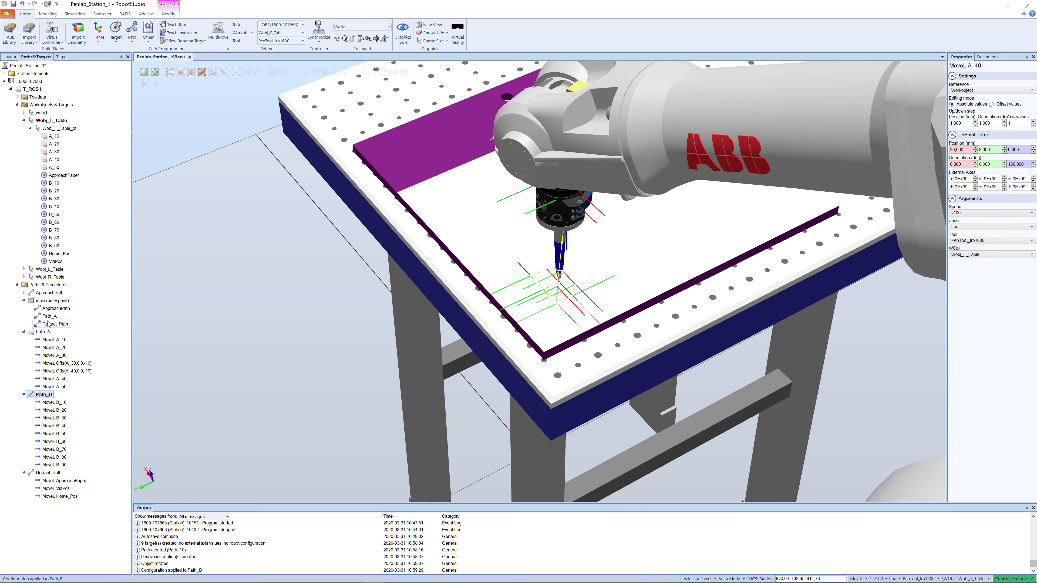
pyautogui.click(119, 40)
pyautogui.click(123, 54)
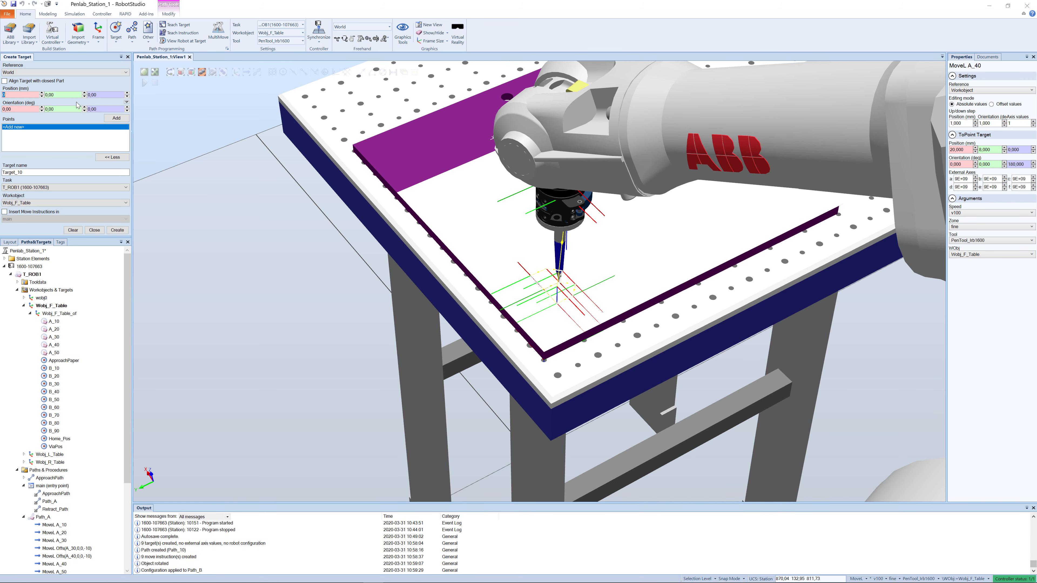
pyautogui.click(21, 74)
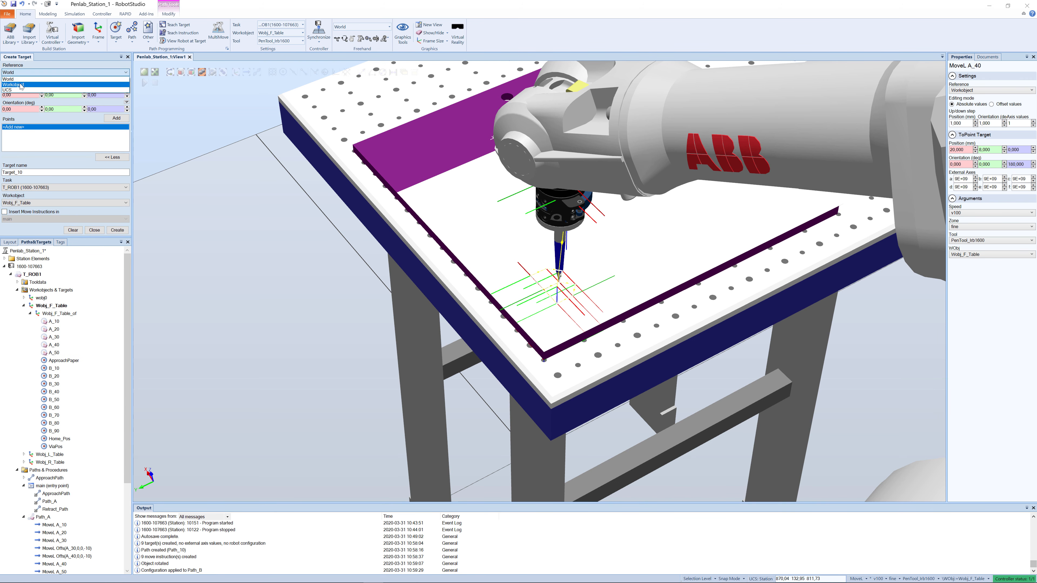
pyautogui.click(21, 87)
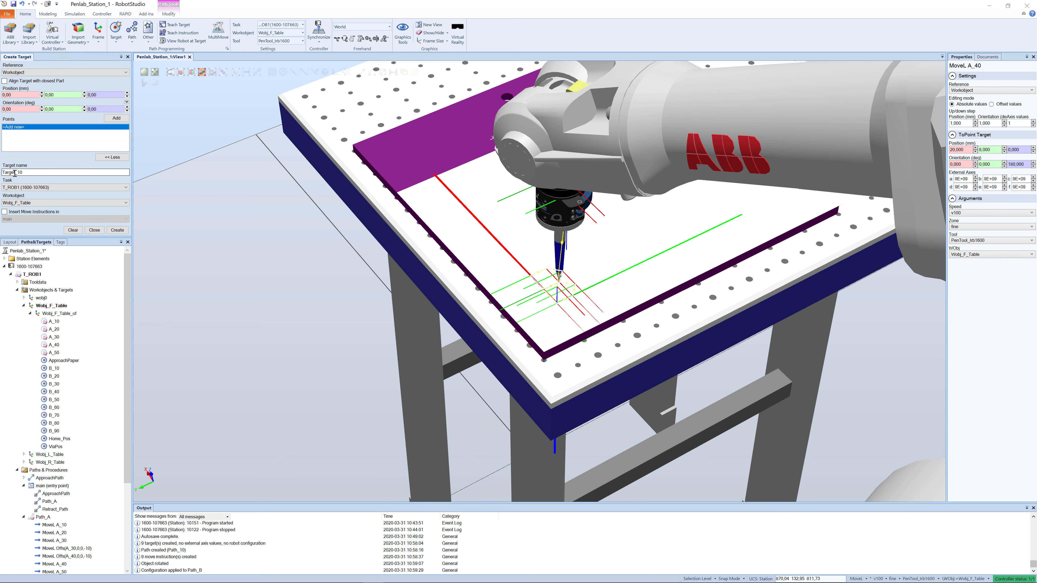
pyautogui.moveTo(15, 173); pyautogui.dragTo(1, 174)
pyautogui.write('C')
pyautogui.click(100, 110)
pyautogui.write('180')
# - Add the first C point at X 49, Y 32 mm
pyautogui.click(2, 95)
pyautogui.write('49')
pyautogui.press('Tab')
pyautogui.press('Tab')
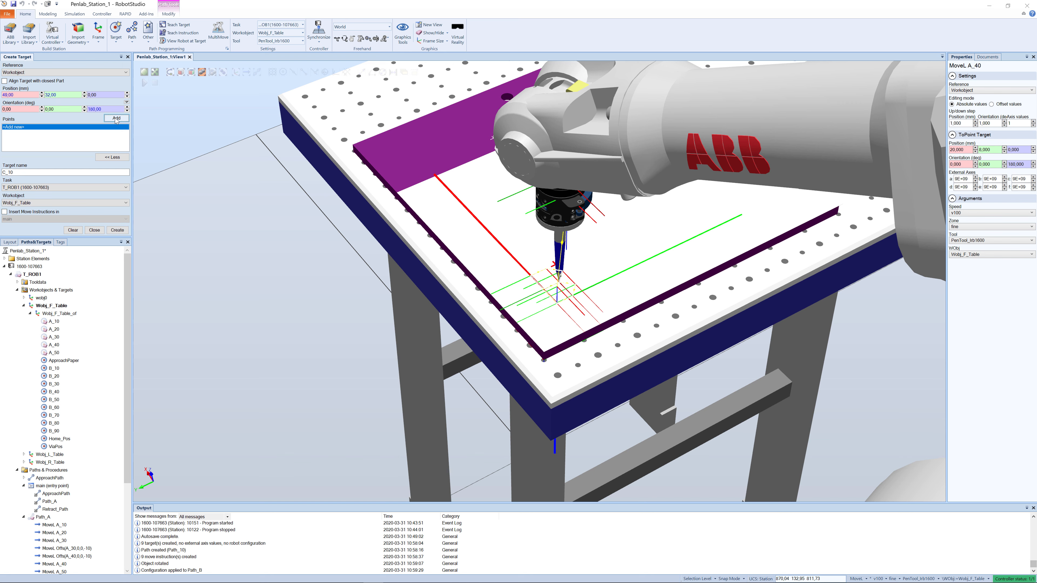
pyautogui.click(116, 118)
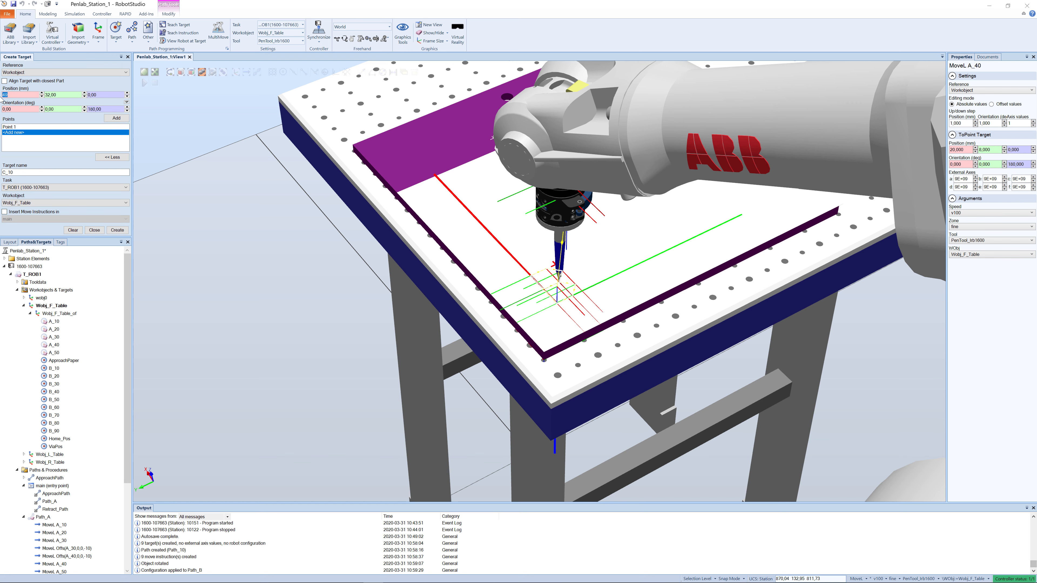
# - Add the second C point at X 25, Y 0 mm
pyautogui.write('25')
pyautogui.press('Tab')
pyautogui.write('0')
pyautogui.click(110, 119)
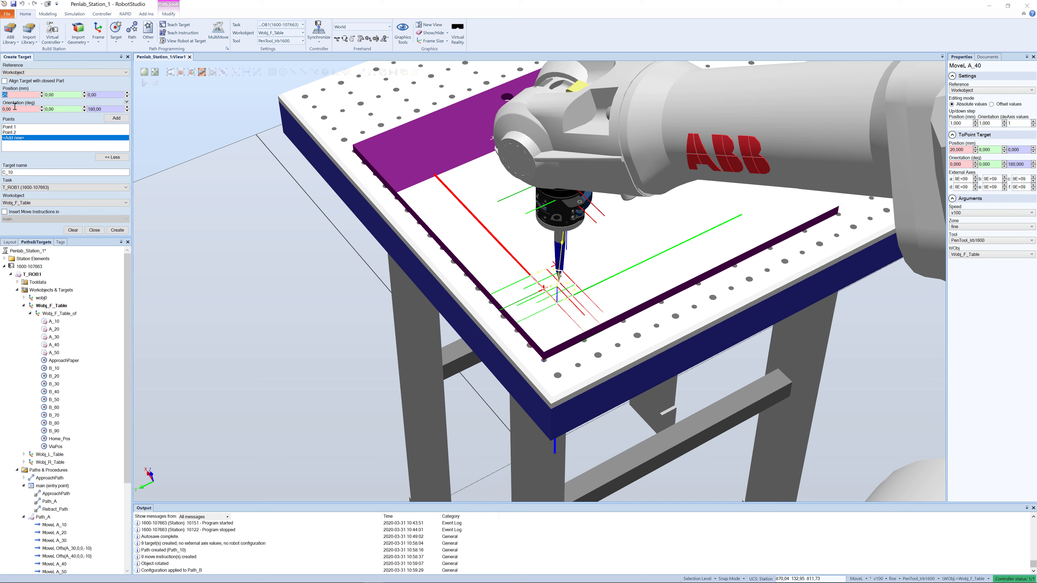
# - Add the third point at X 1, Y 32 mm and create all the C targets in Wobj_F_Table
pyautogui.write('1')
pyautogui.press('Tab')
pyautogui.press('Tab')
pyautogui.click(116, 119)
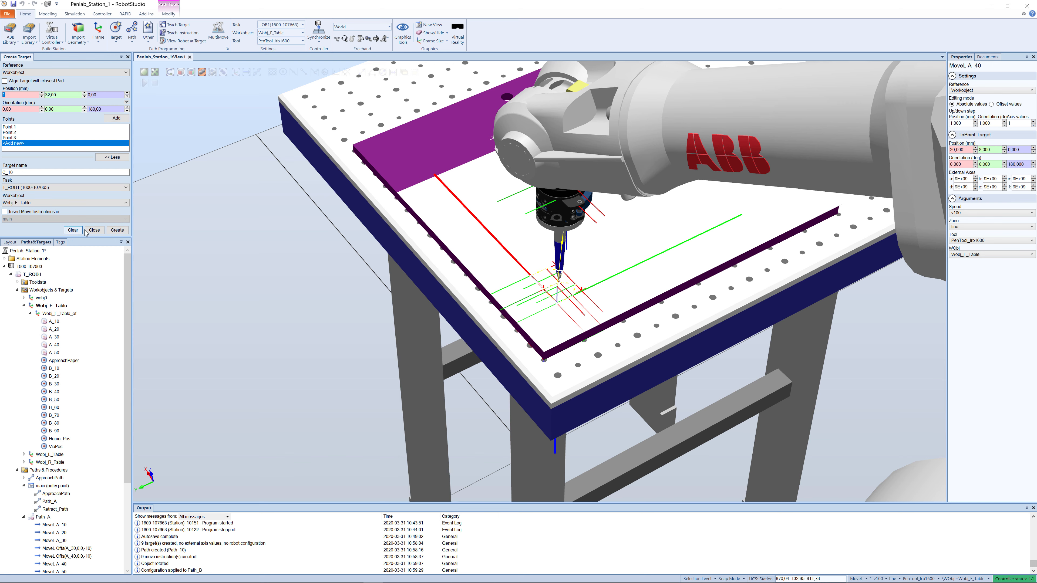
pyautogui.click(110, 232)
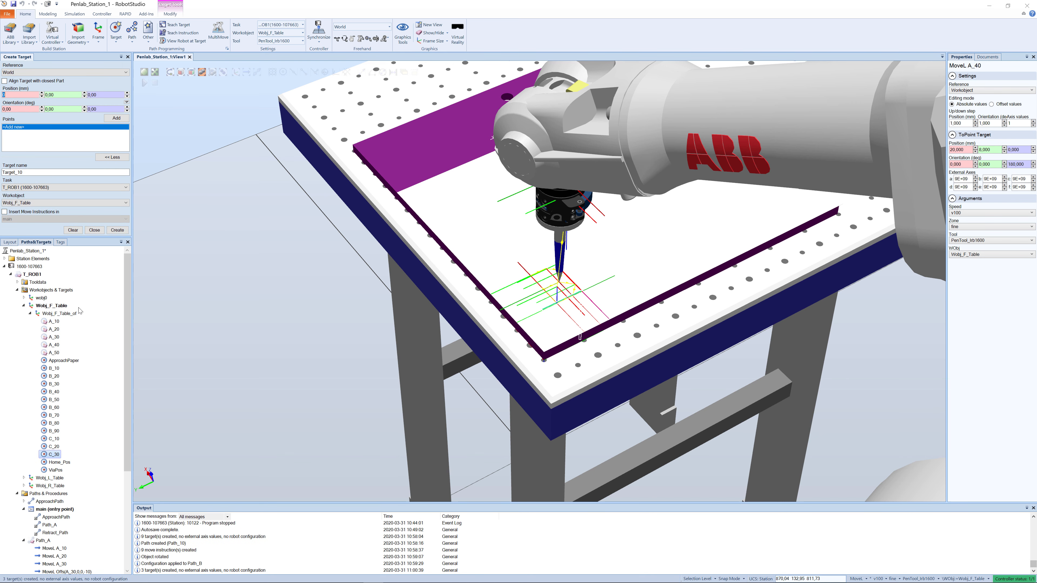
pyautogui.click(95, 230)
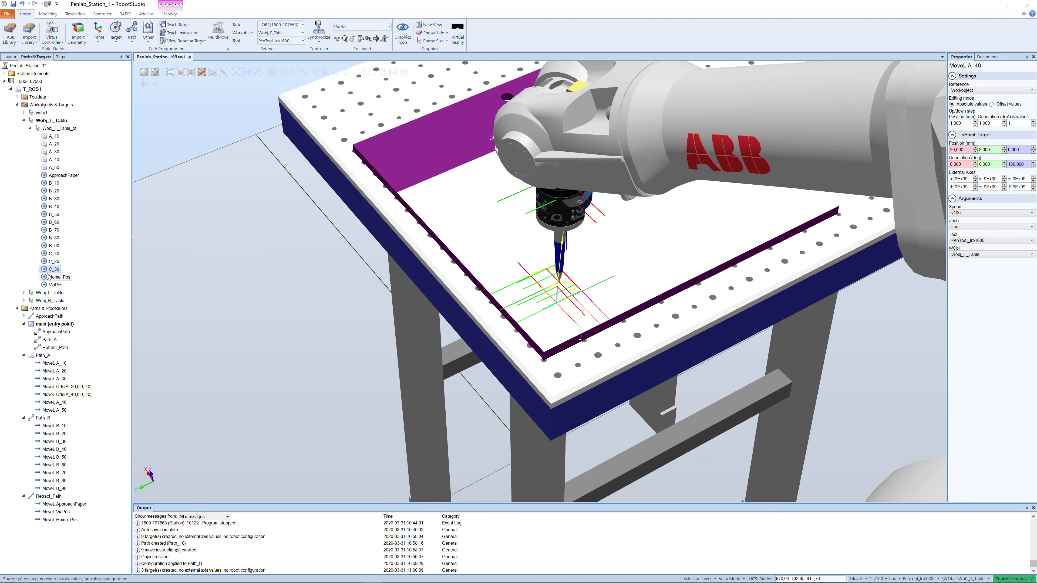
# - Create a new path under Paths & Procedures and rename it Path_C
pyautogui.click(29, 309)
pyautogui.rightClick(28, 307)
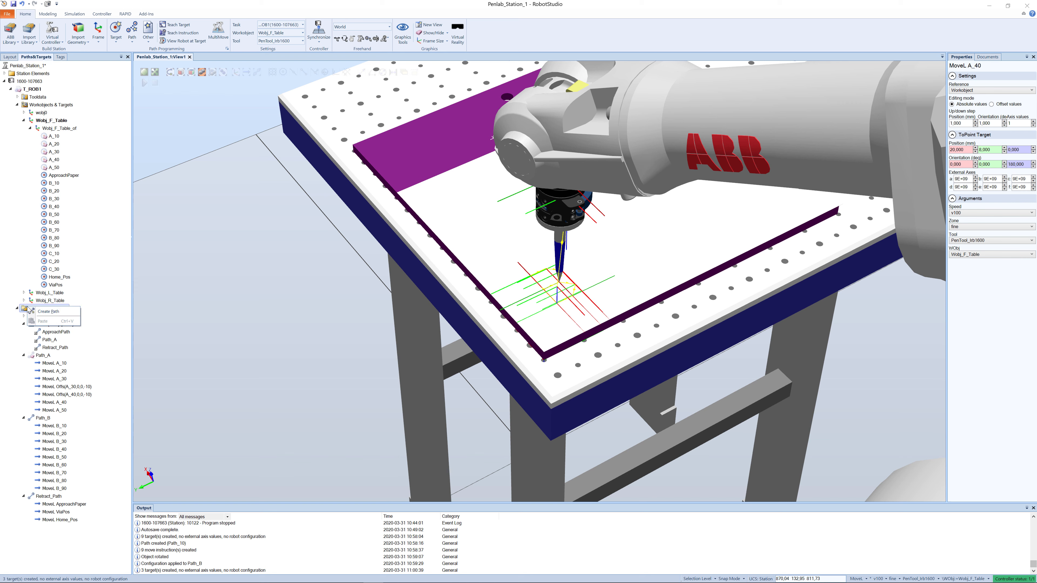
pyautogui.click(44, 312)
pyautogui.click(51, 356)
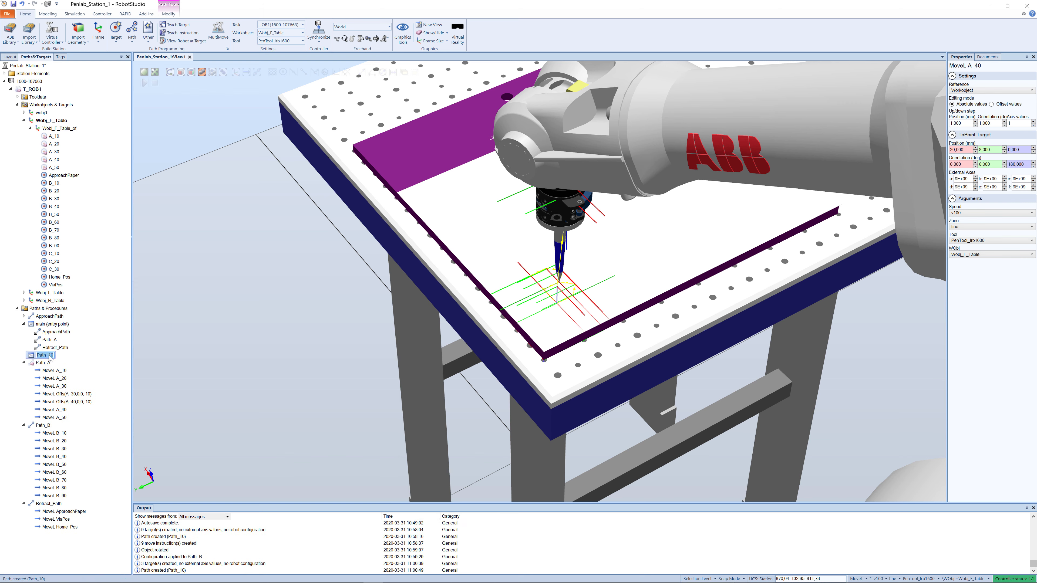
pyautogui.click(54, 355)
pyautogui.press('BackSpace')
pyautogui.press('BackSpace')
pyautogui.write('C')
pyautogui.press('Return')
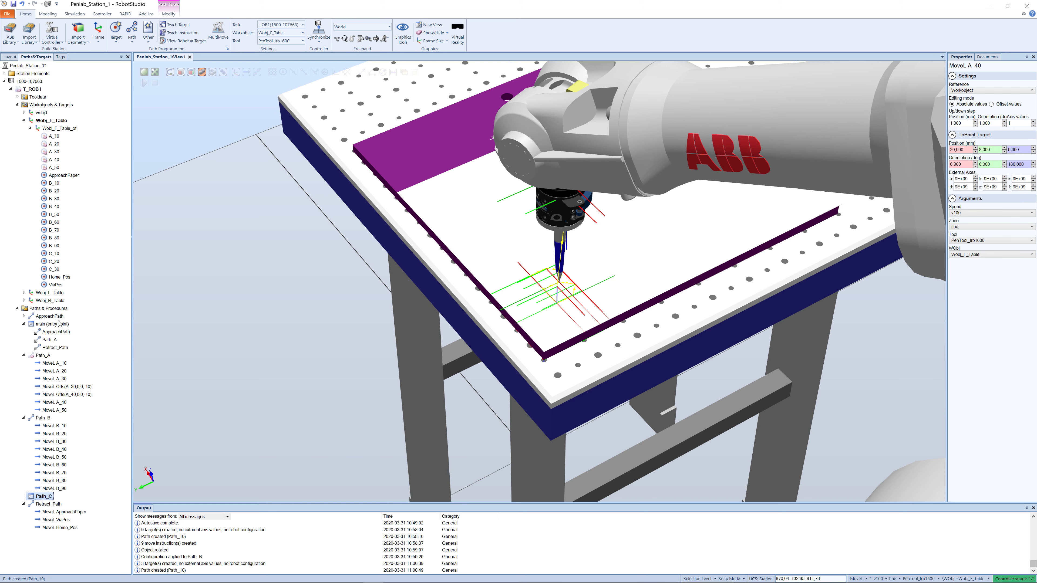
# - Add targets C_10, C_20 and C_30 to Path_C as move instructions
pyautogui.click(54, 253)
pyautogui.keyDown('shift'); pyautogui.click(54, 261); pyautogui.keyUp('shift')
pyautogui.keyDown('shift'); pyautogui.click(53, 269); pyautogui.keyUp('shift')
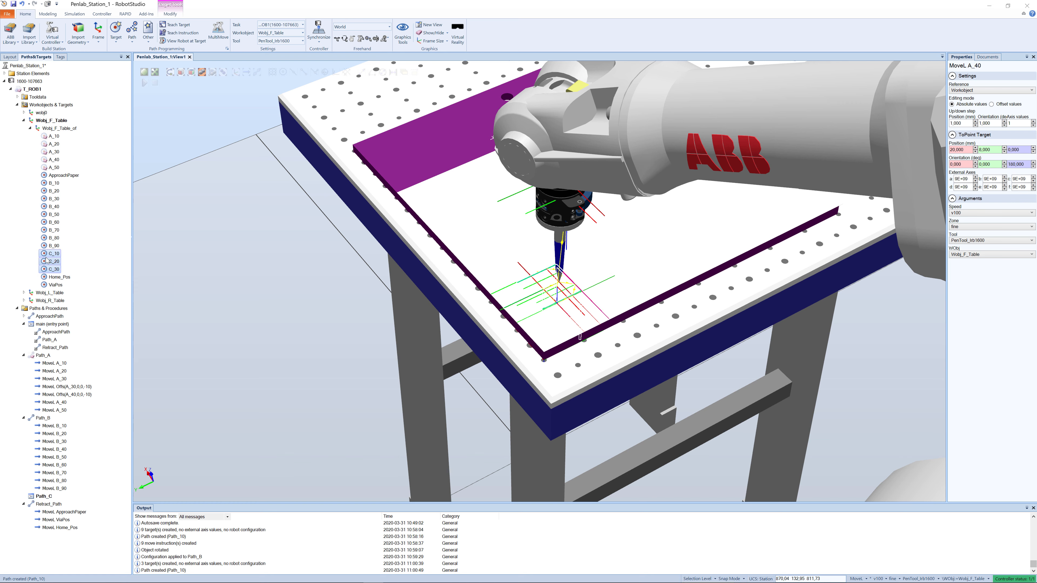
pyautogui.moveTo(45, 256); pyautogui.dragTo(35, 498)
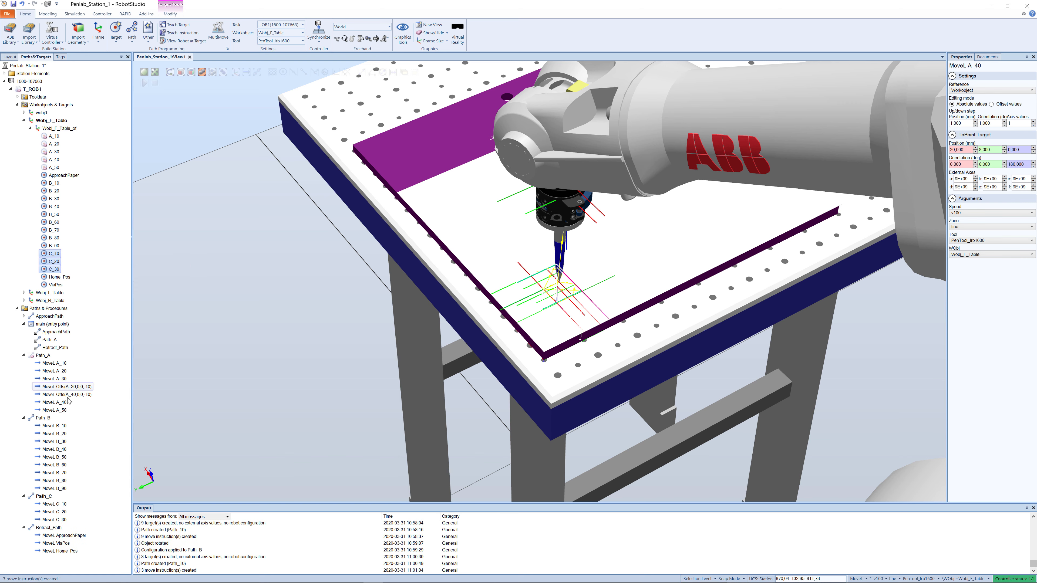
# - Auto-configure Path_C for all its move instructions and make Path_A visible in the station view
pyautogui.rightClick(45, 499)
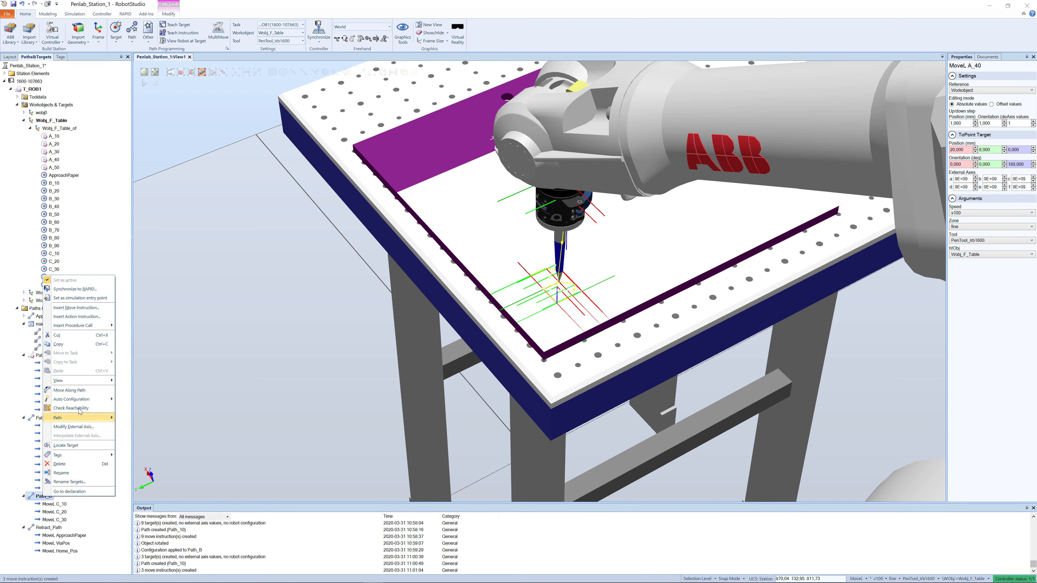
pyautogui.moveTo(87, 400)
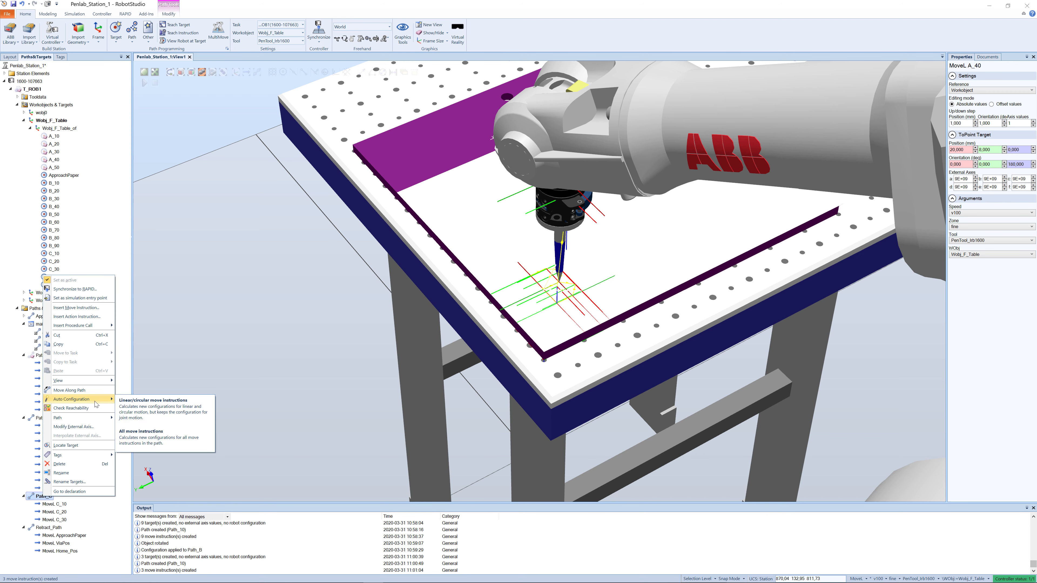
pyautogui.click(124, 438)
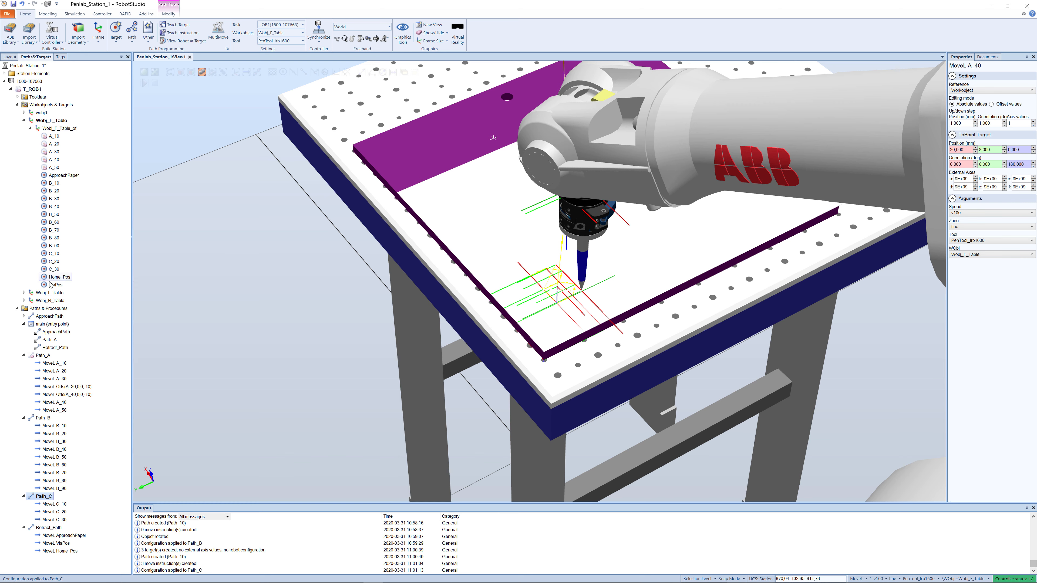
pyautogui.rightClick(34, 356)
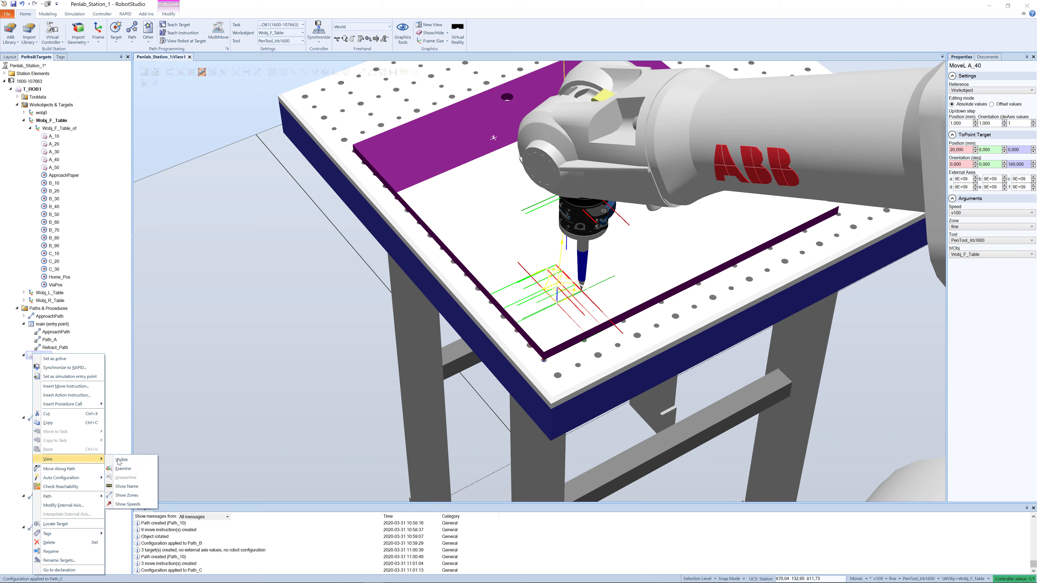
pyautogui.click(110, 458)
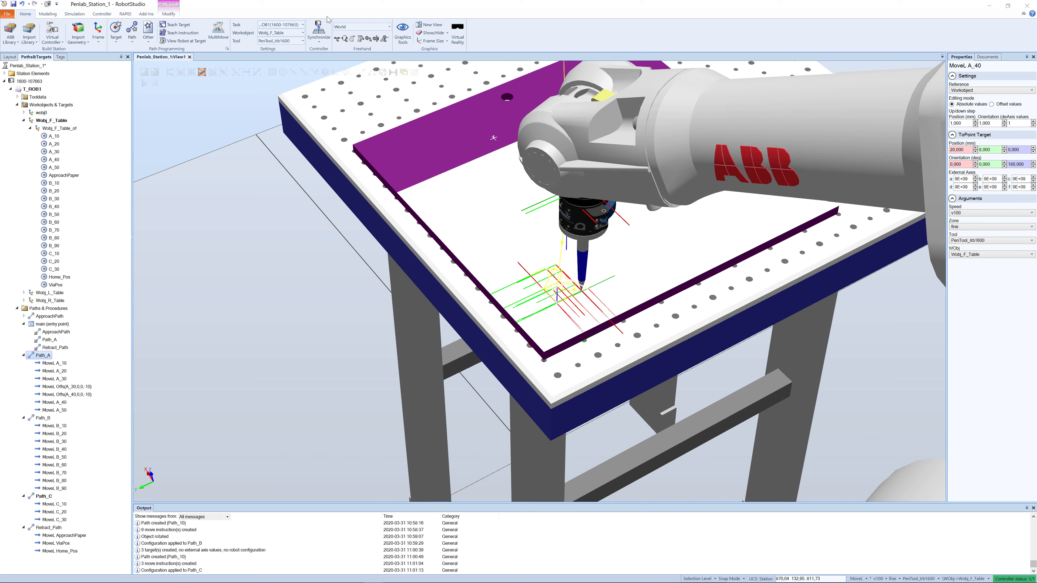
pyautogui.click(319, 41)
pyautogui.click(326, 59)
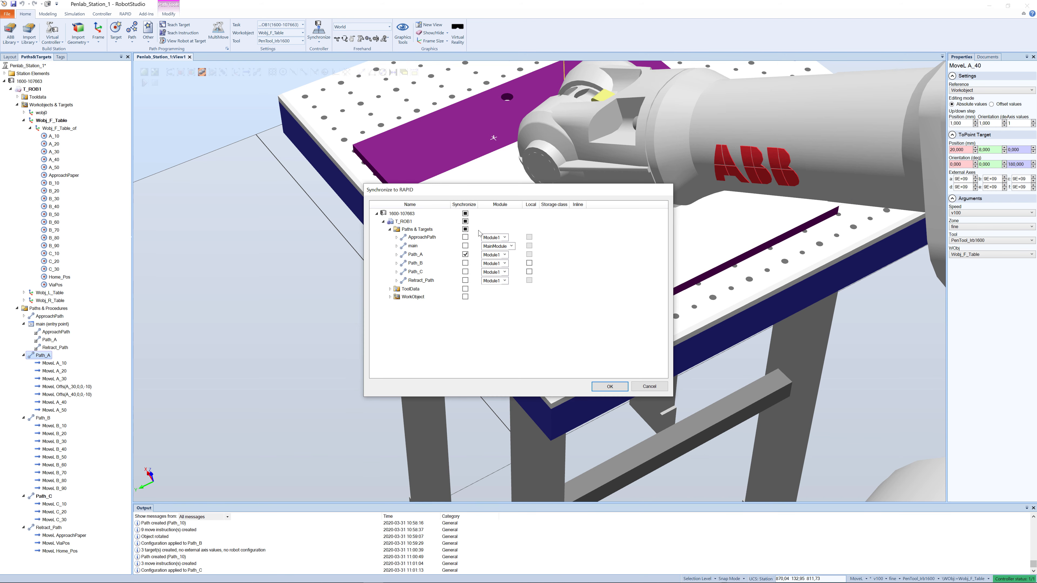
pyautogui.click(465, 213)
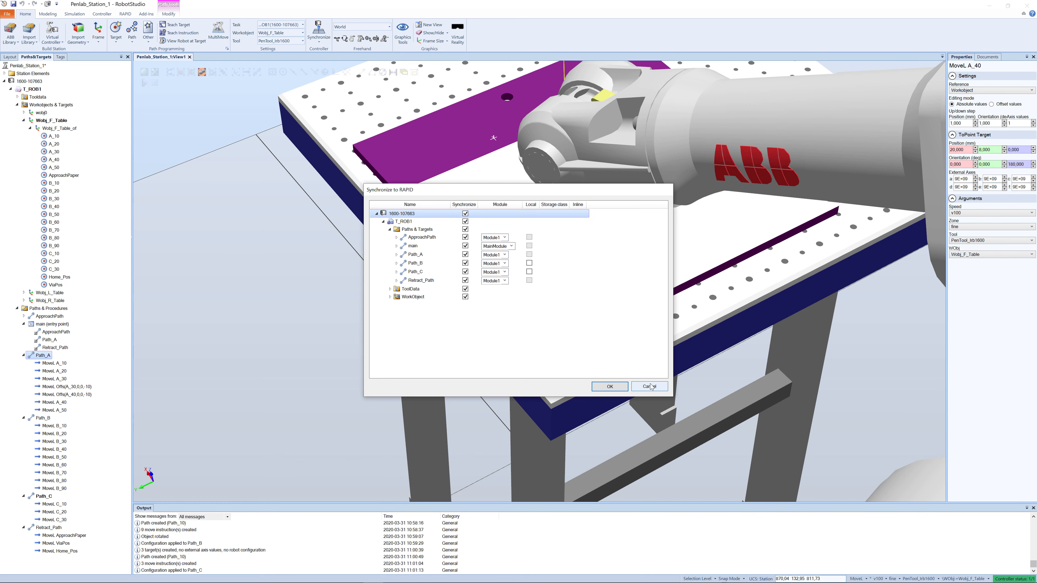
pyautogui.click(640, 386)
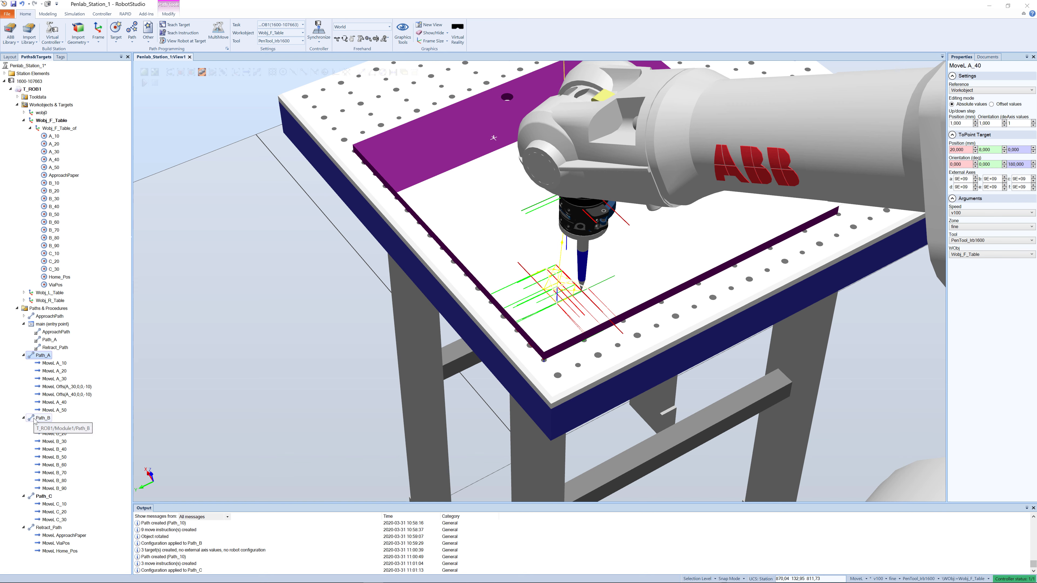
# - Add calls to Path_B and Path_C to the main procedure, ordered after Path_A and before Retract_Path
pyautogui.moveTo(43, 418); pyautogui.dragTo(37, 329)
pyautogui.moveTo(38, 505); pyautogui.dragTo(43, 328)
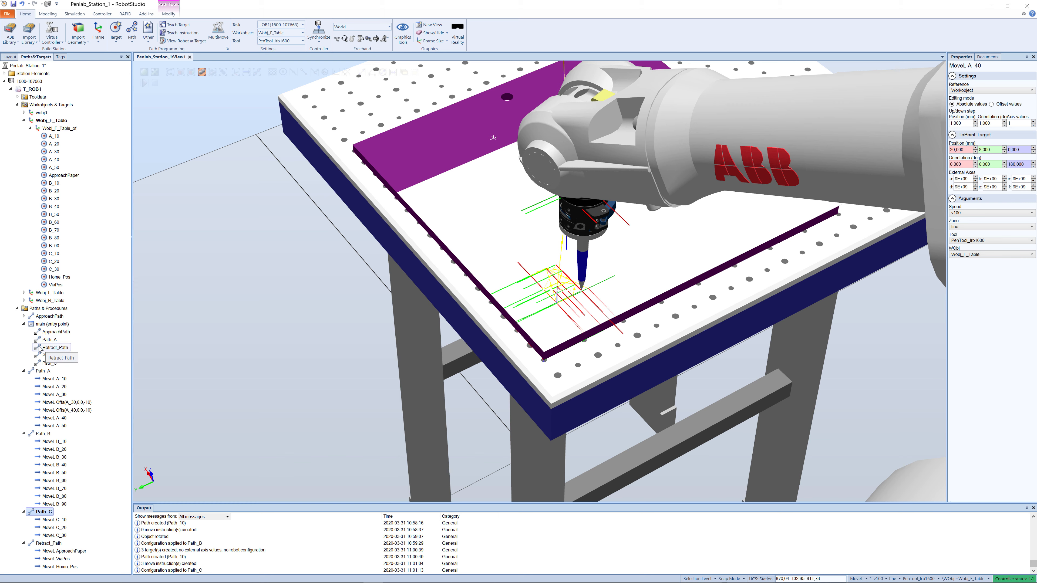
pyautogui.moveTo(39, 347); pyautogui.dragTo(46, 367)
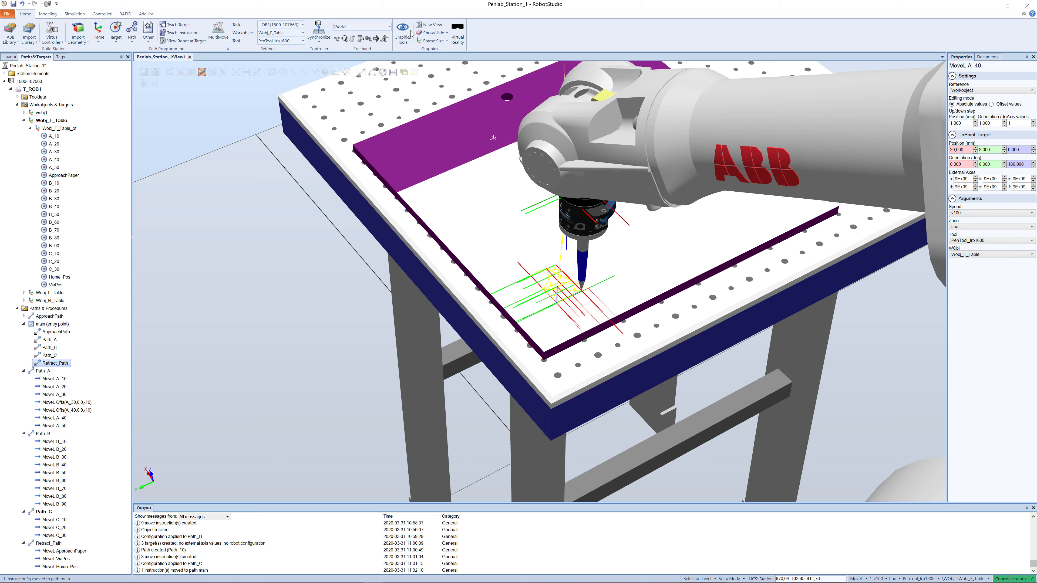
# - Synchronize all paths, tool data and work objects to RAPID and display the Module1 code
pyautogui.click(321, 39)
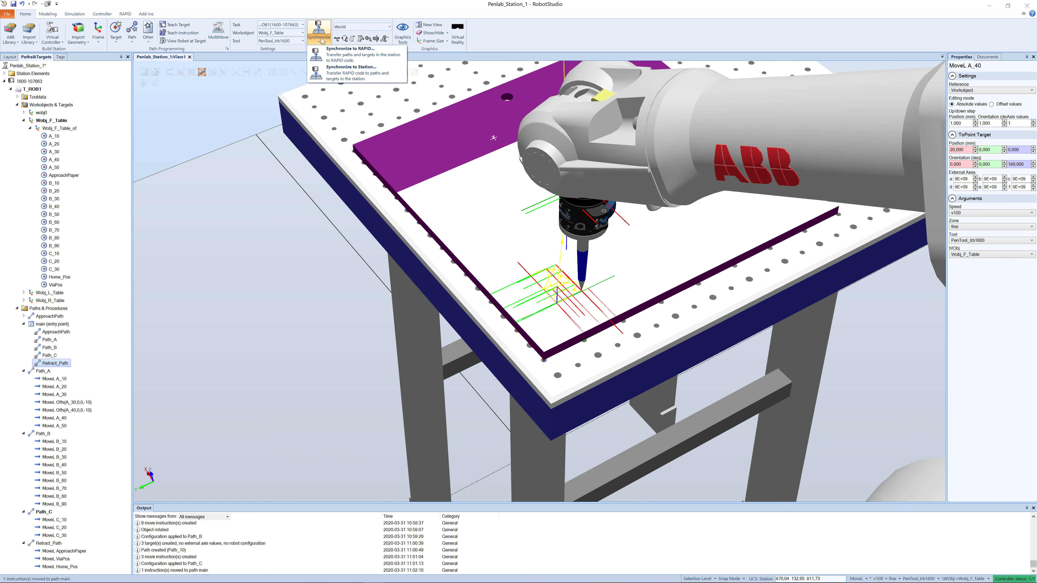
pyautogui.click(335, 53)
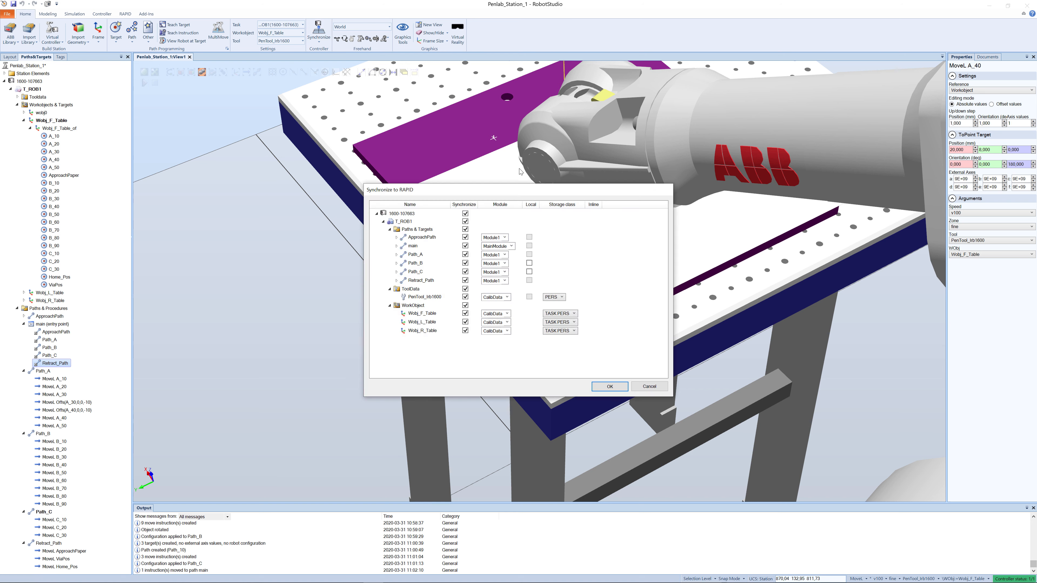
pyautogui.click(602, 386)
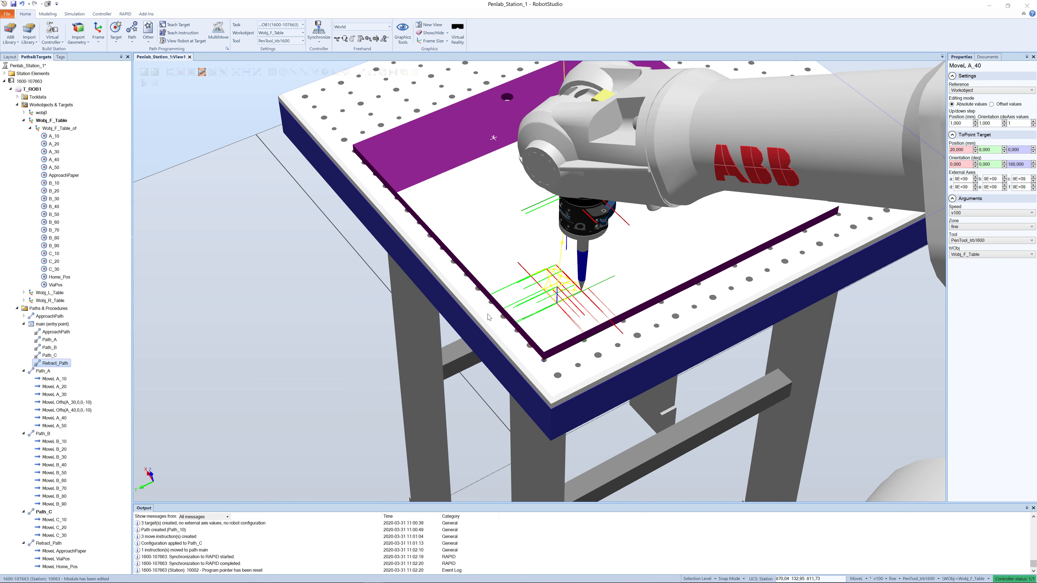
pyautogui.click(125, 14)
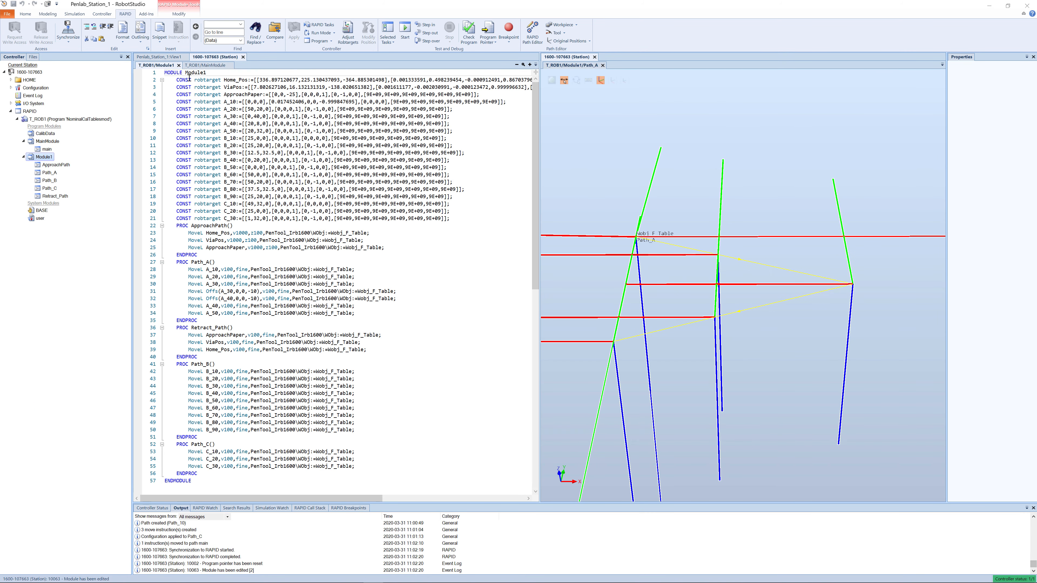
# - Review the main procedure and the Module1 code, and bring up Path_C in the graphical path view
pyautogui.click(198, 66)
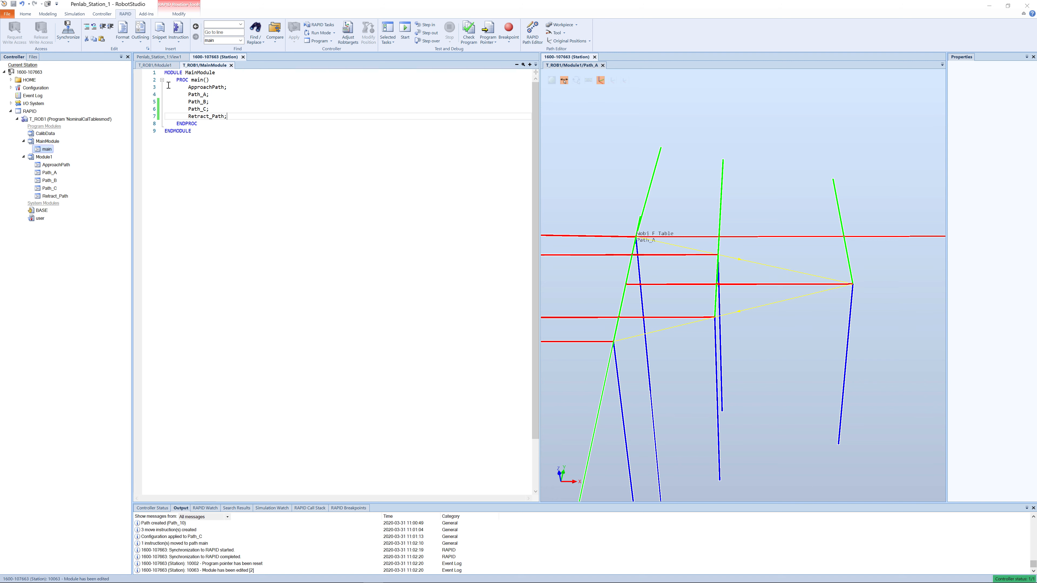
pyautogui.click(161, 65)
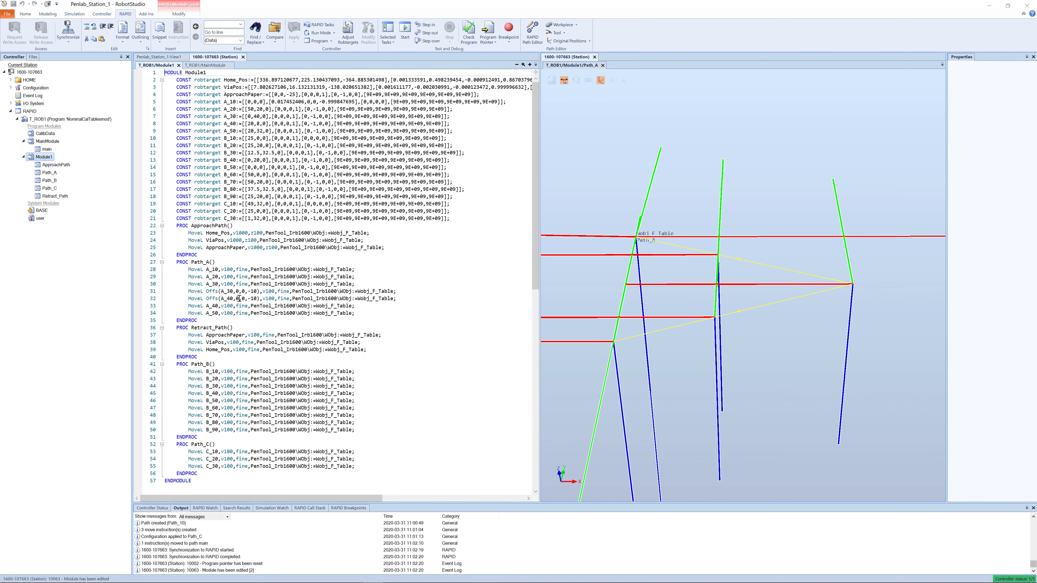
pyautogui.scroll(-2, 251, 280)
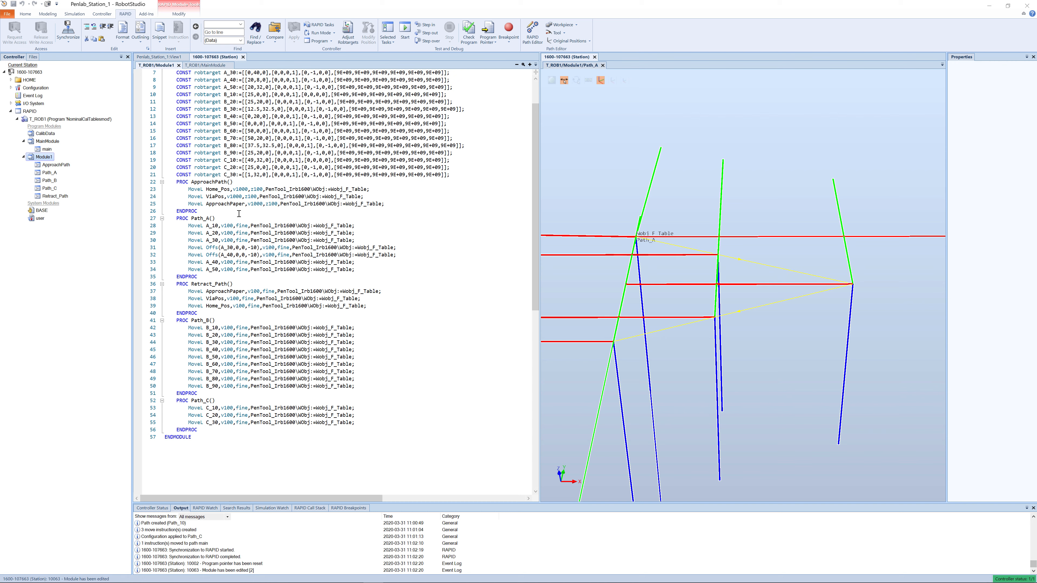
pyautogui.moveTo(200, 336)
pyautogui.click(197, 400)
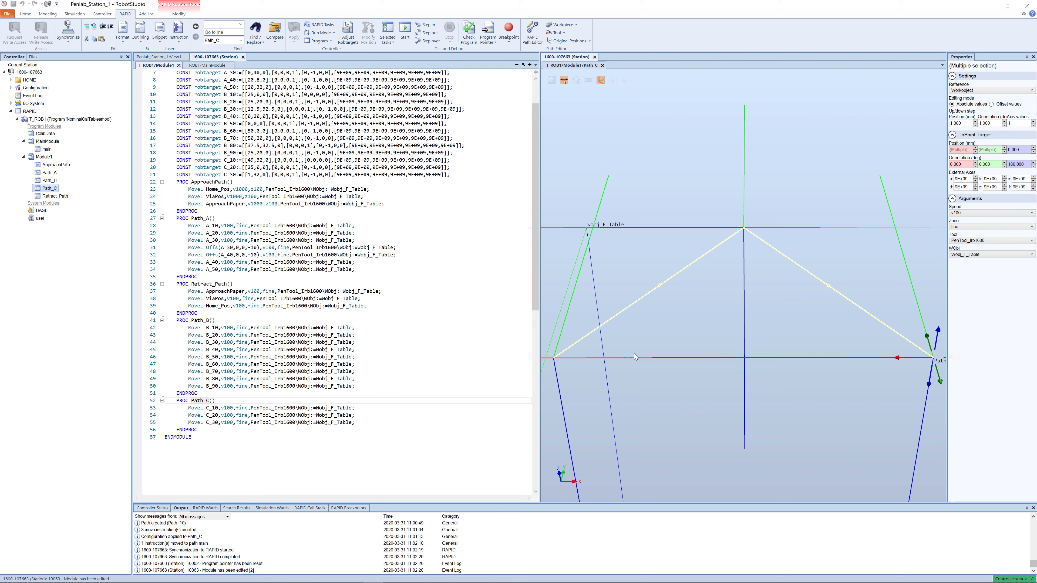
pyautogui.scroll(-1, 692, 332)
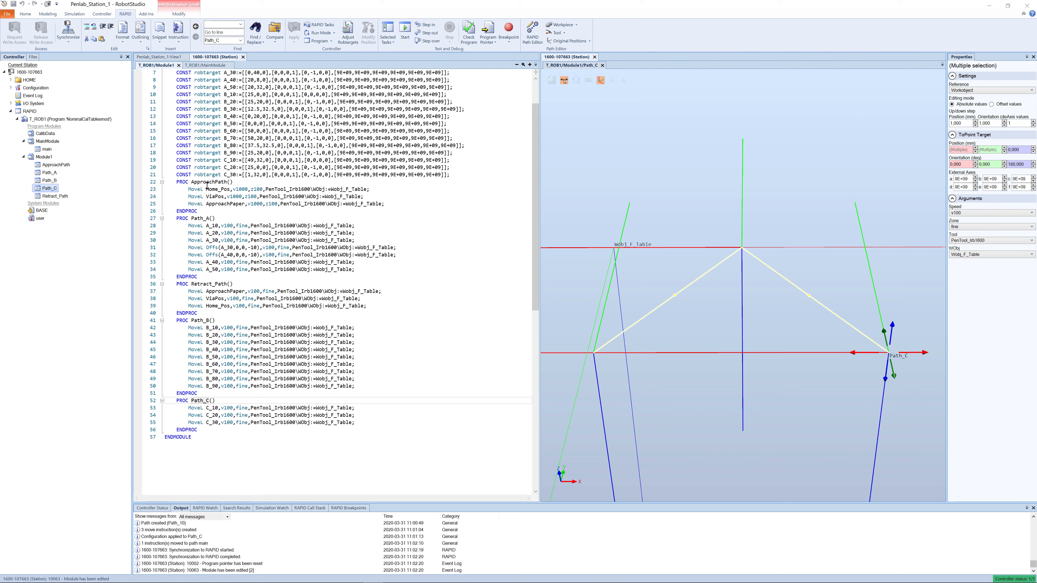
# - In Path_C, change the C_20 instruction to MoveC C_20,C_30 and comment out the MoveL C_30 line
pyautogui.click(216, 408)
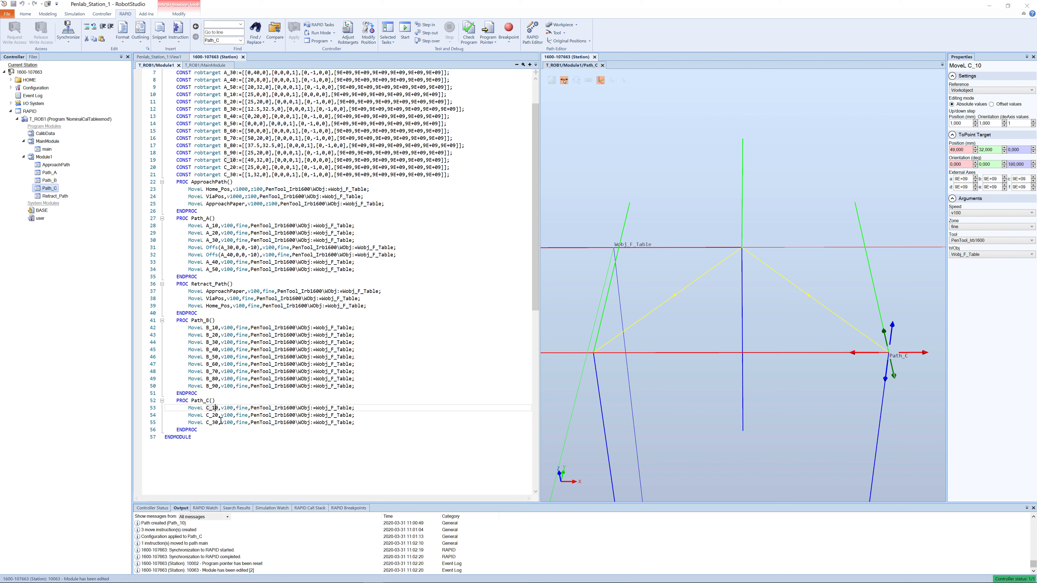
pyautogui.click(202, 415)
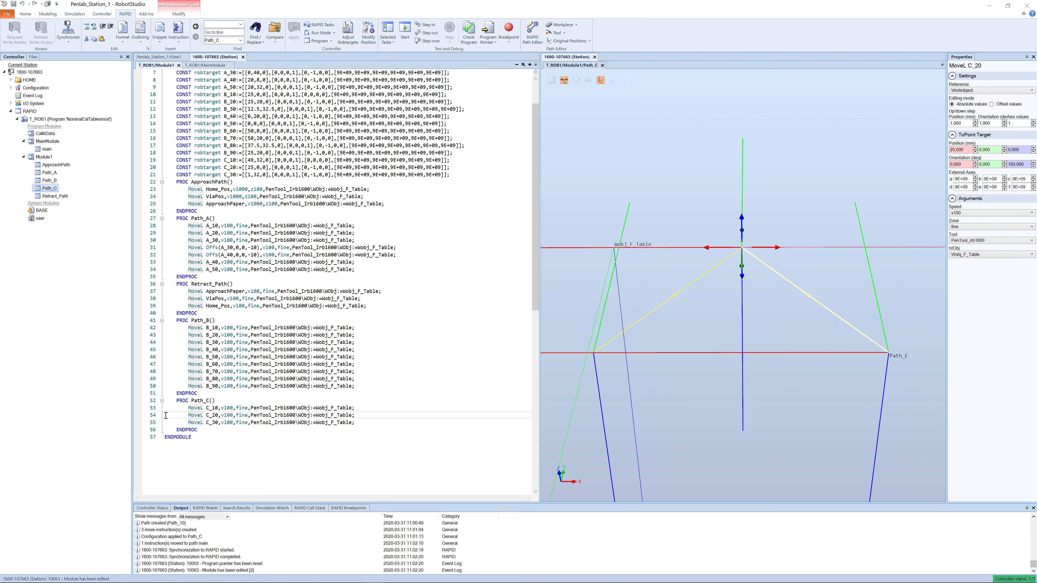
pyautogui.moveTo(226, 419)
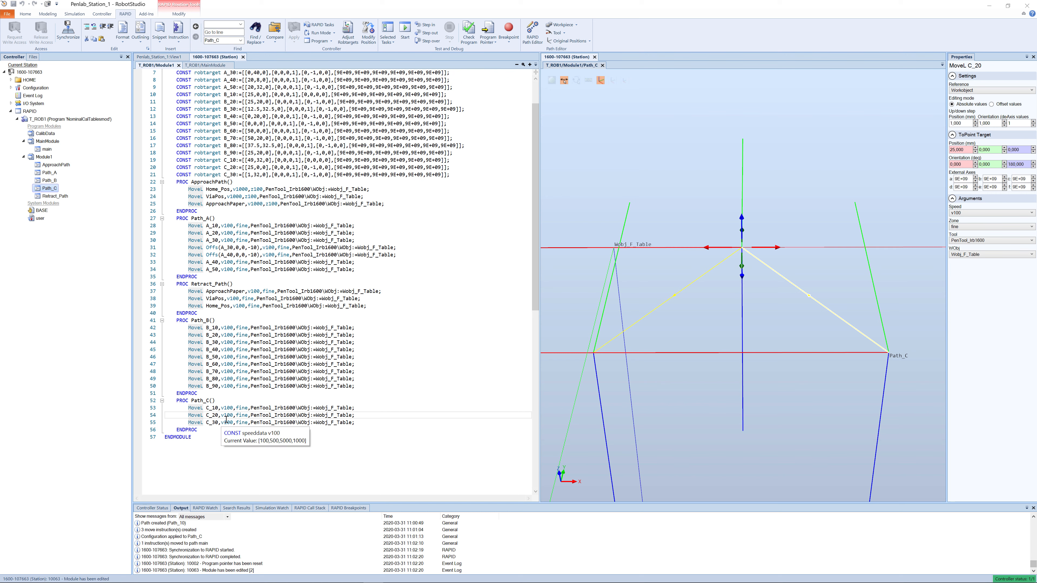
pyautogui.press('BackSpace')
pyautogui.write('C')
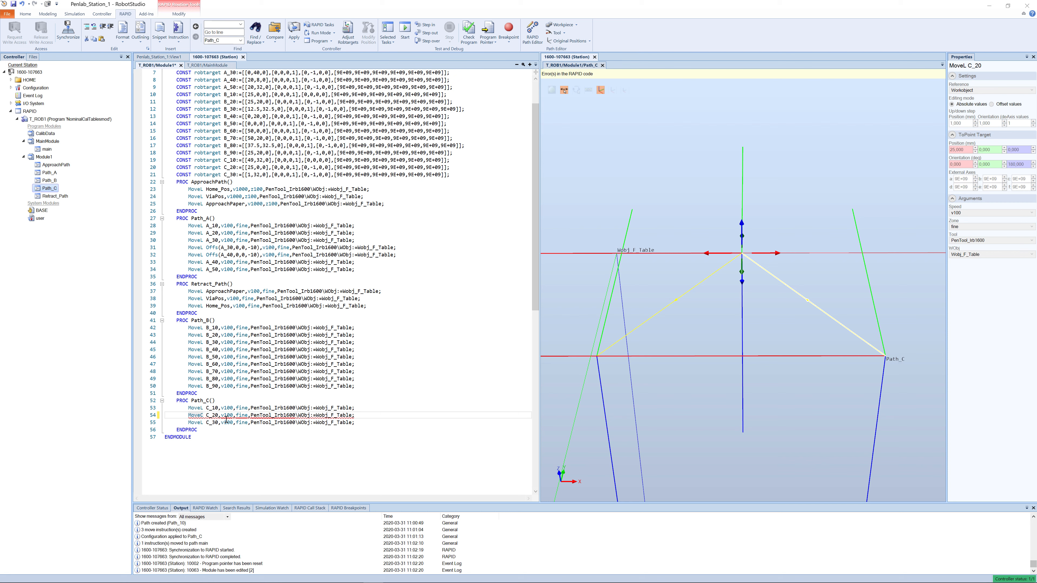
pyautogui.press('Right')
pyautogui.press('Right')
pyautogui.press('Right')
pyautogui.press('Right')
pyautogui.press('Right')
pyautogui.write('C_30,')
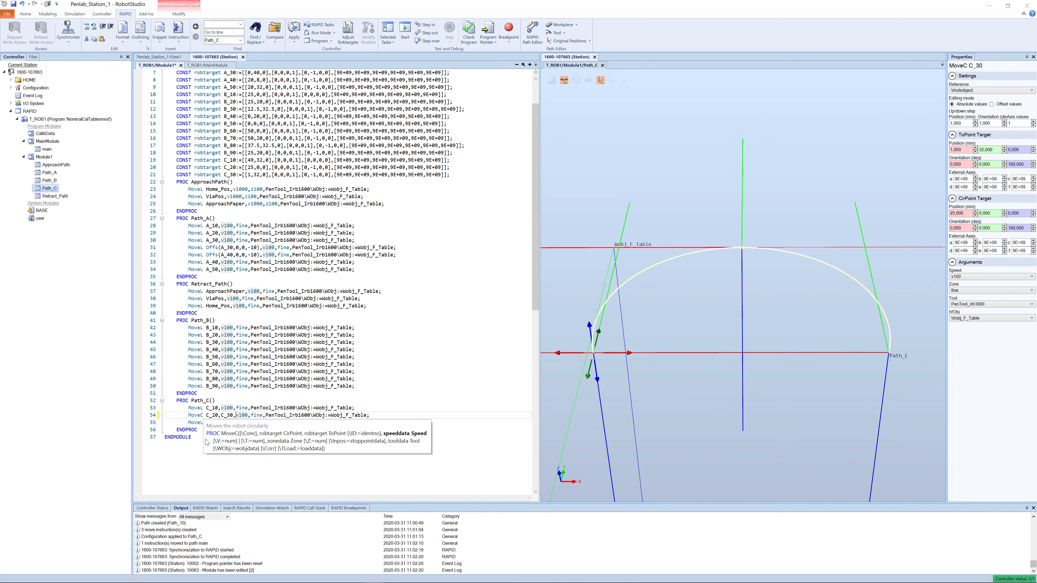
pyautogui.click(262, 415)
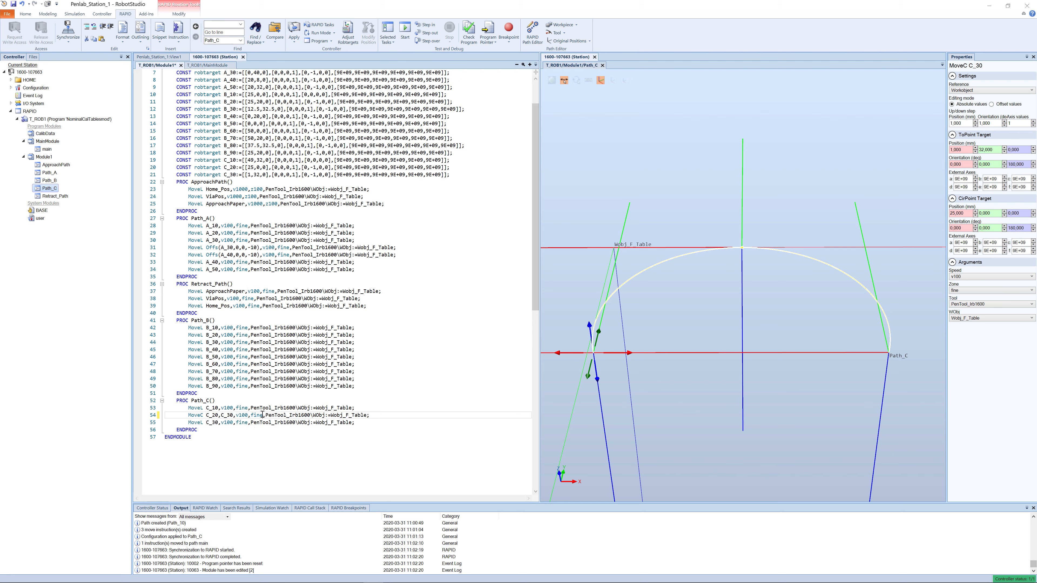
pyautogui.click(186, 424)
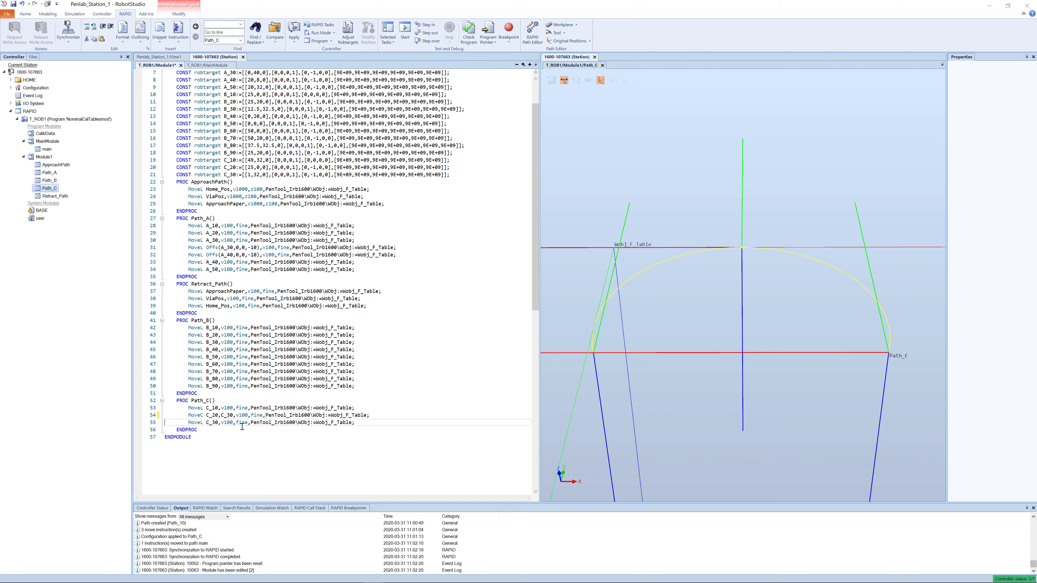
pyautogui.write('!')
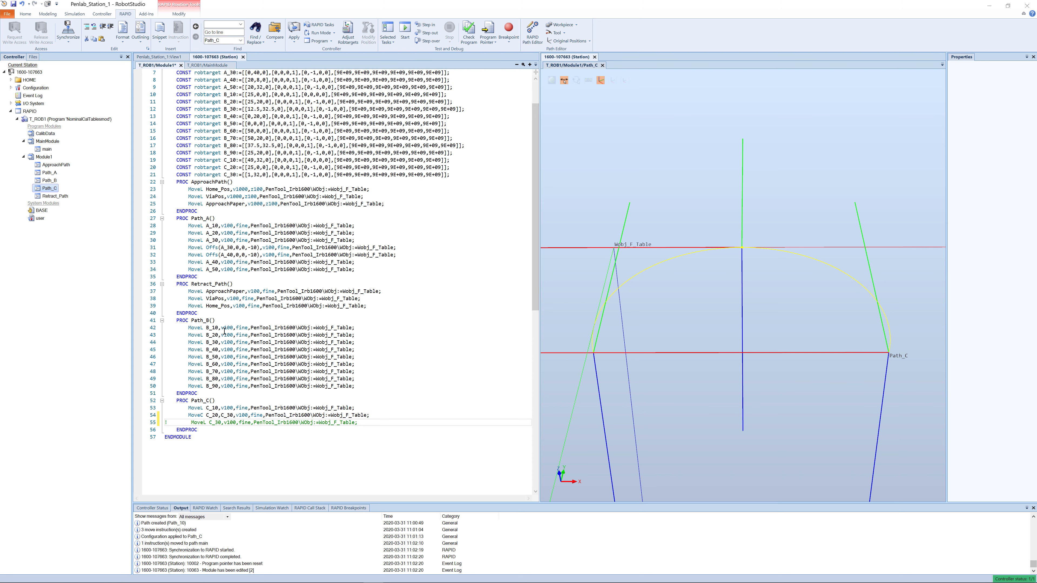
# - In Path_B, change the B_30 instruction to a circular move, MoveC B_30,B_40, keeping its speed, zone and tool arguments
pyautogui.click(194, 329)
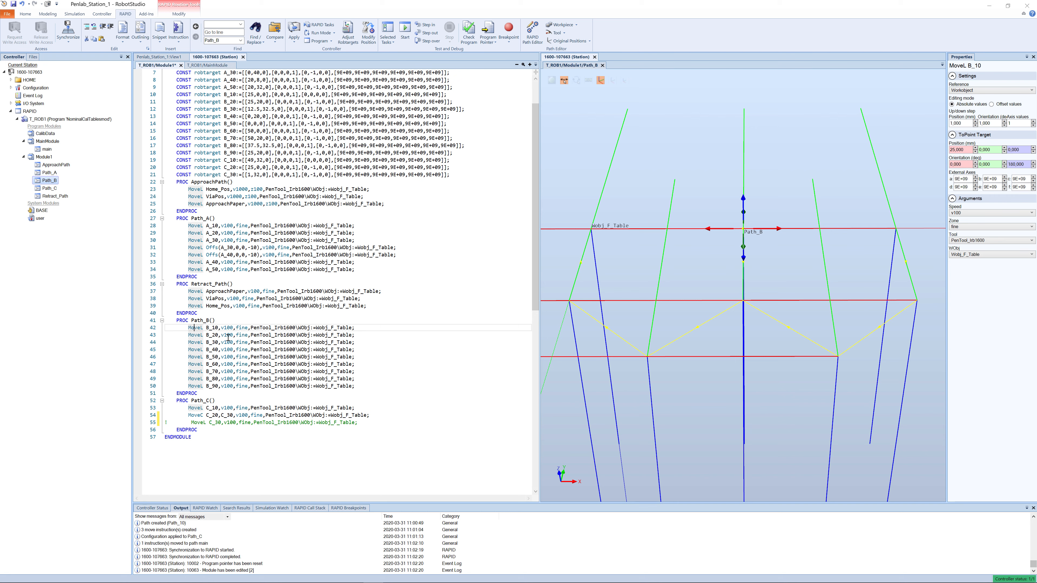
pyautogui.moveTo(198, 329)
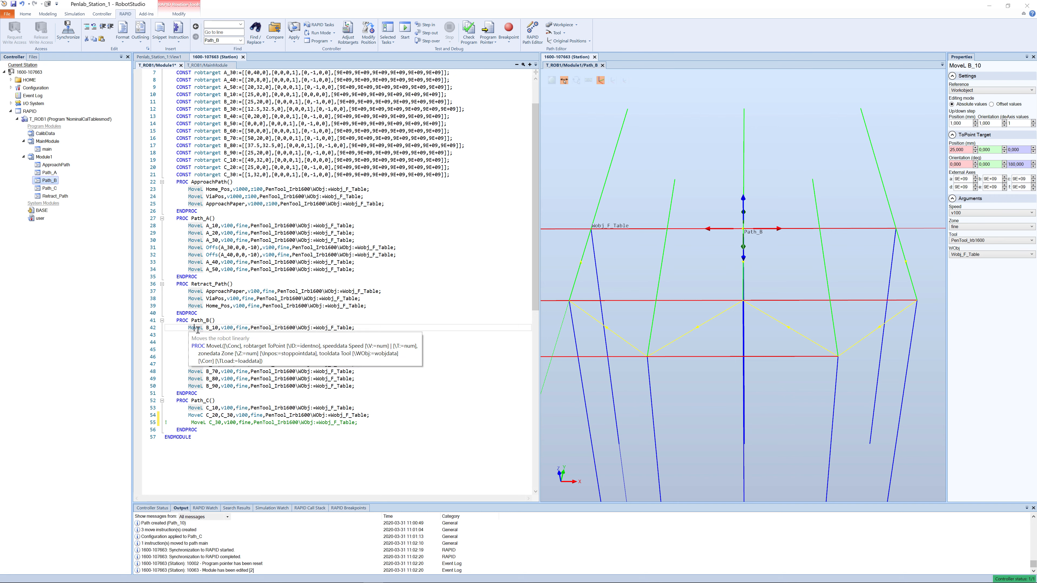
pyautogui.click(198, 335)
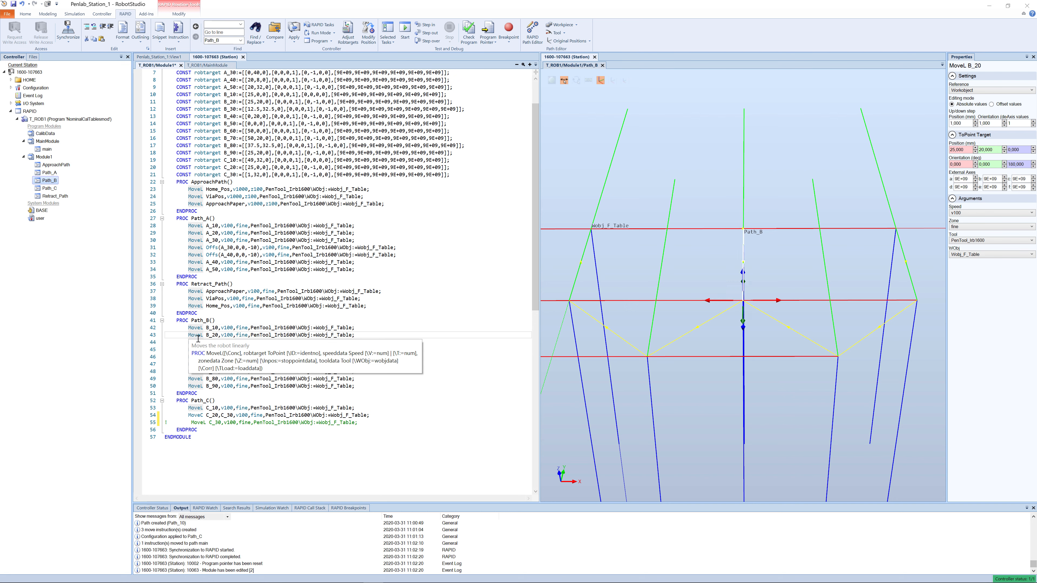
pyautogui.click(198, 342)
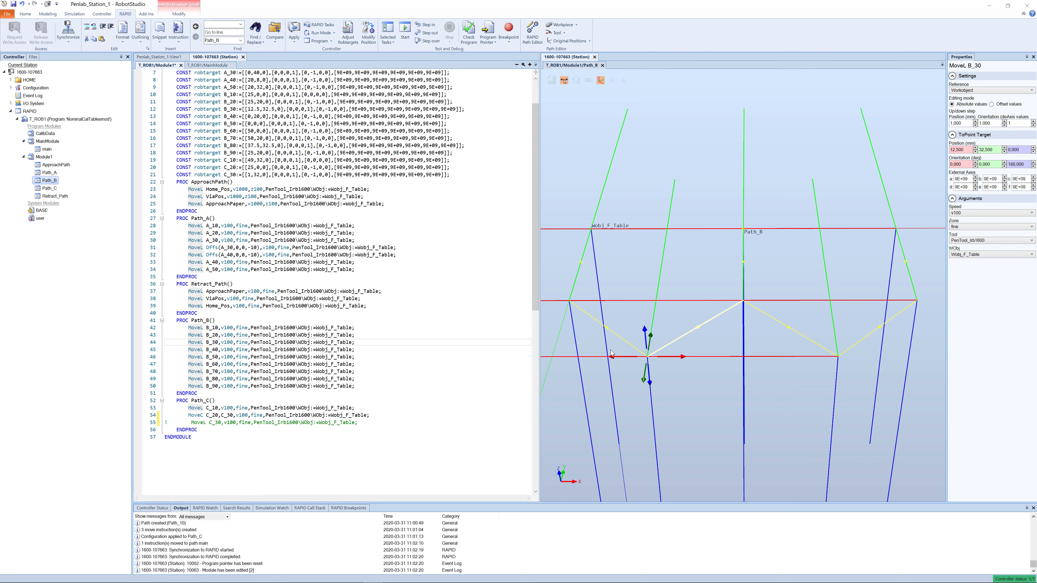
pyautogui.click(194, 336)
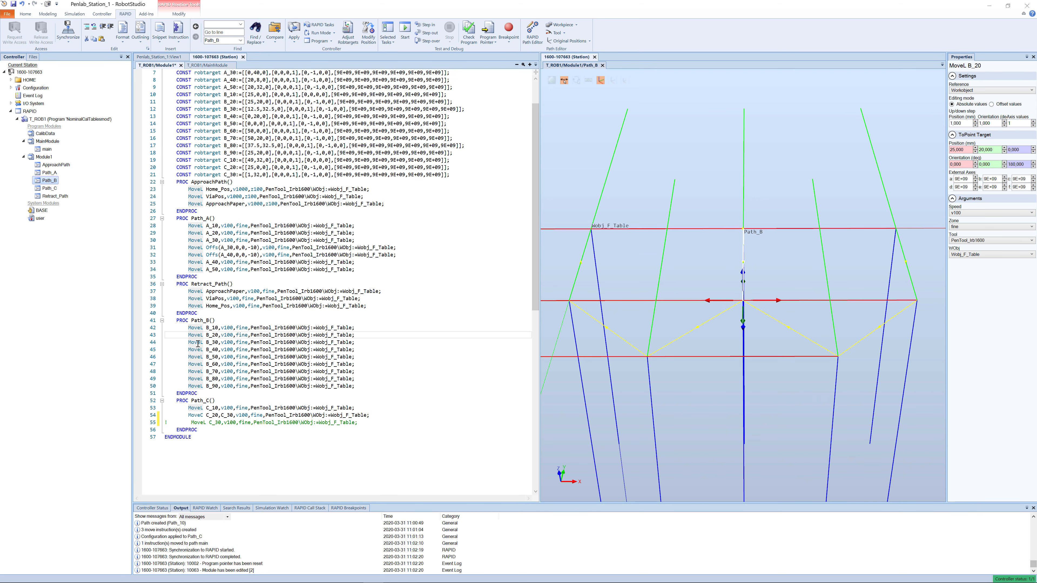
pyautogui.click(200, 343)
pyautogui.moveTo(252, 363)
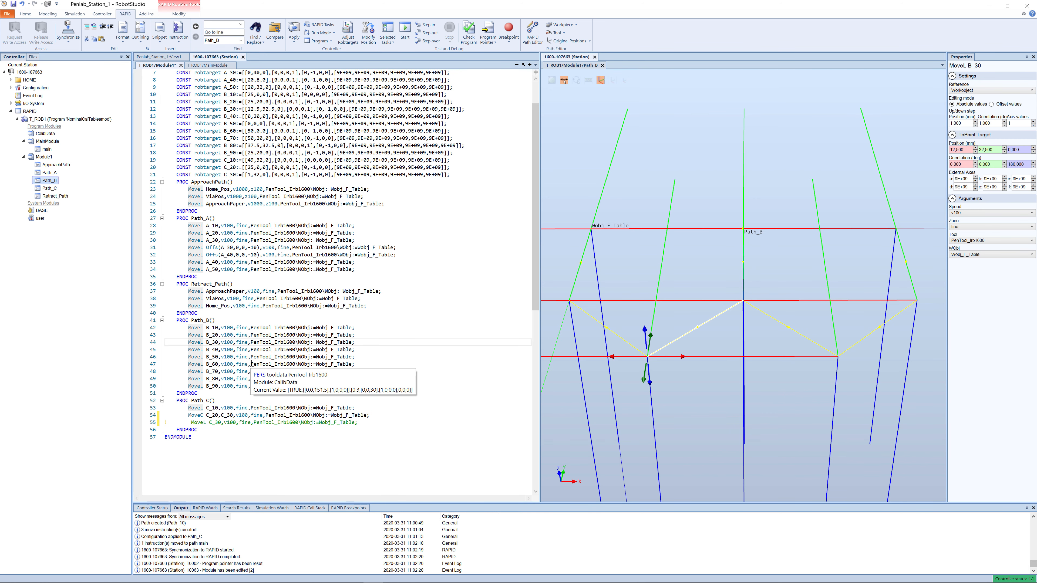
pyautogui.press('Delete')
pyautogui.write('C ')
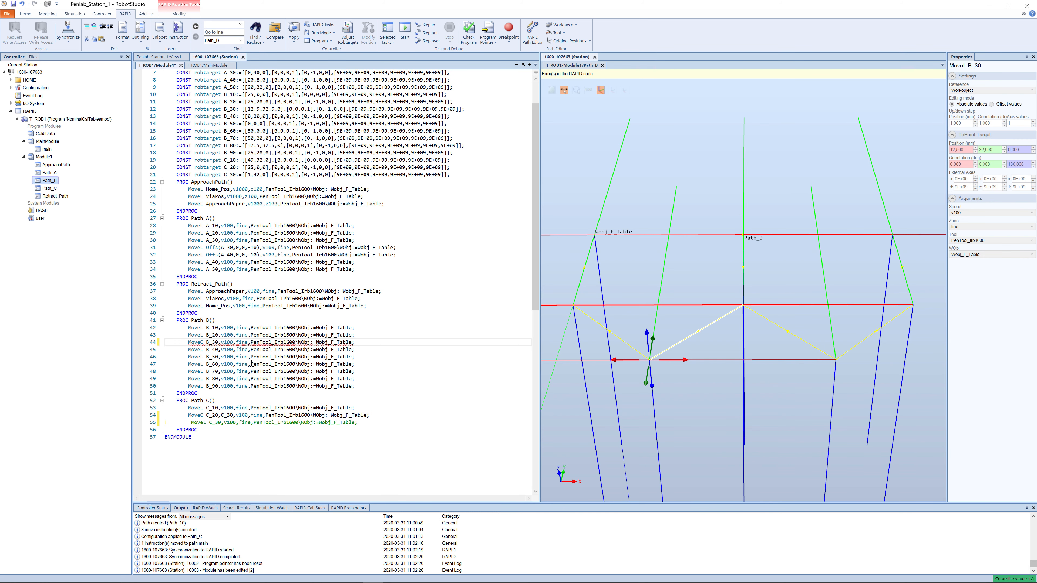
pyautogui.write('B_30,B_40,')
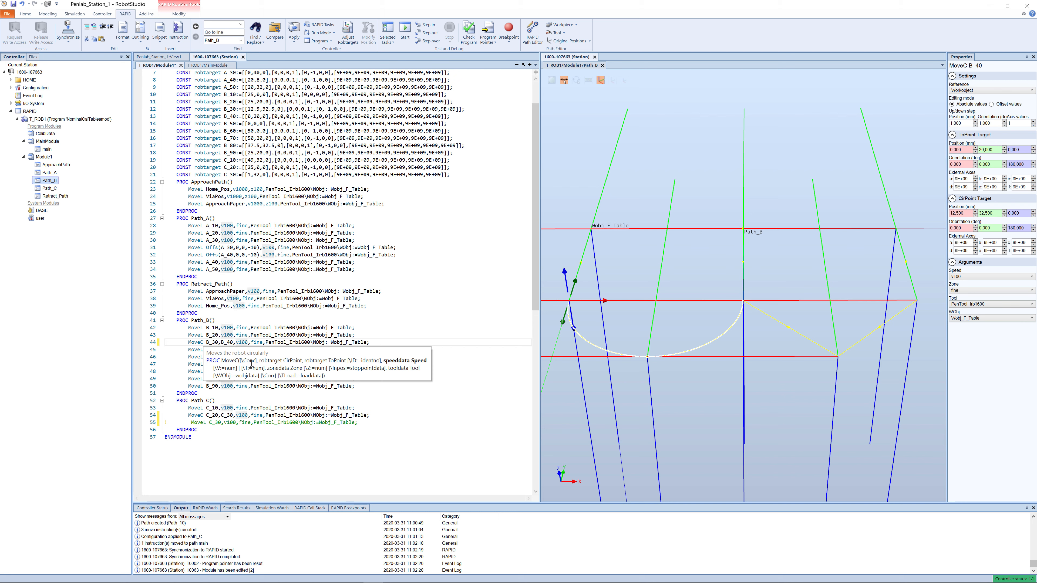
# - Comment out the MoveL B_40 line in Path_B
pyautogui.click(188, 350)
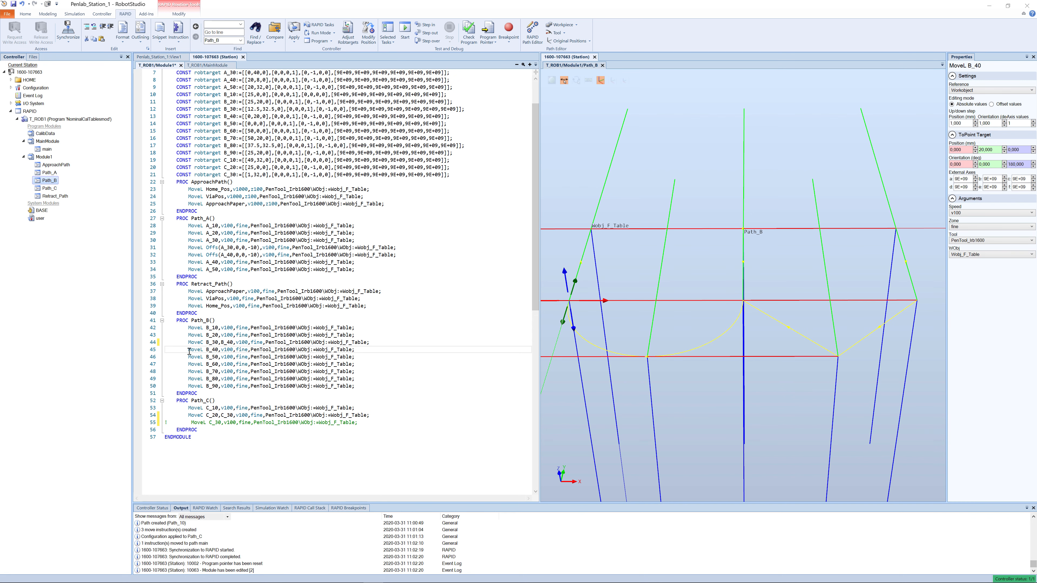
pyautogui.click(165, 350)
pyautogui.write('!')
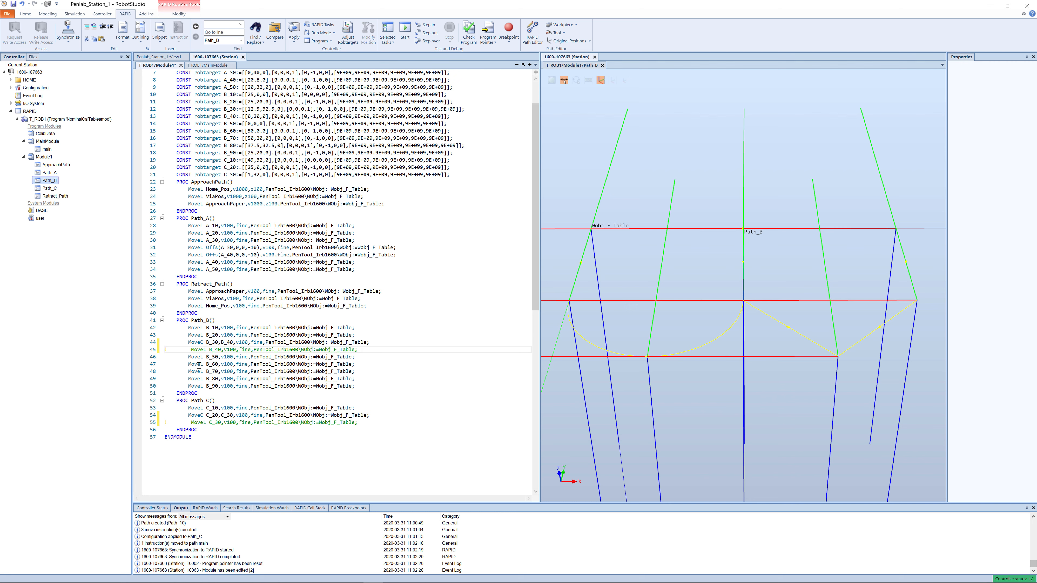
# - Check the B_50 to B_70 moves in Path_B and change the B_80 instruction to MoveC B_80,B_90
pyautogui.click(212, 358)
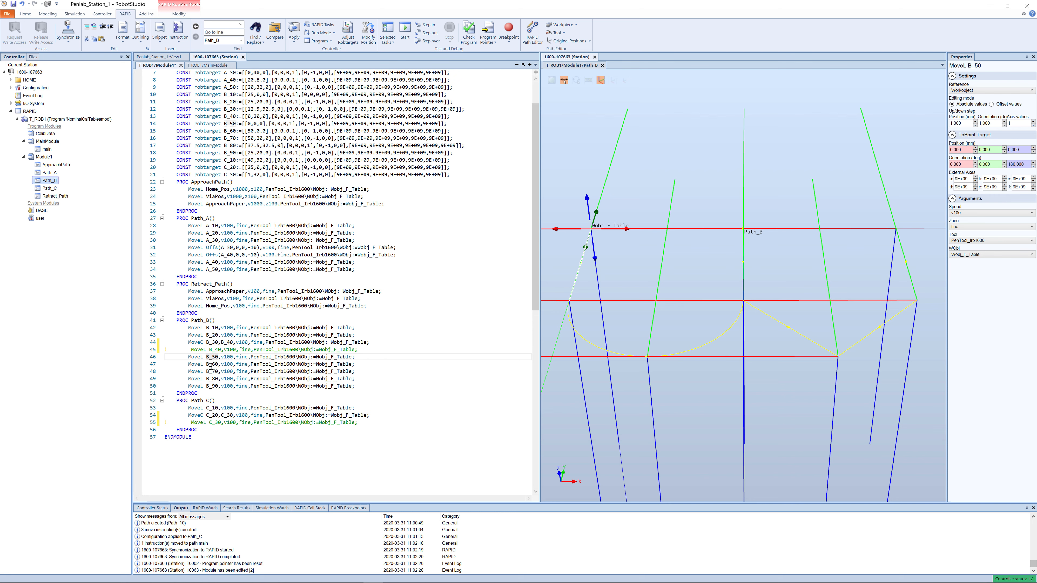
pyautogui.click(211, 364)
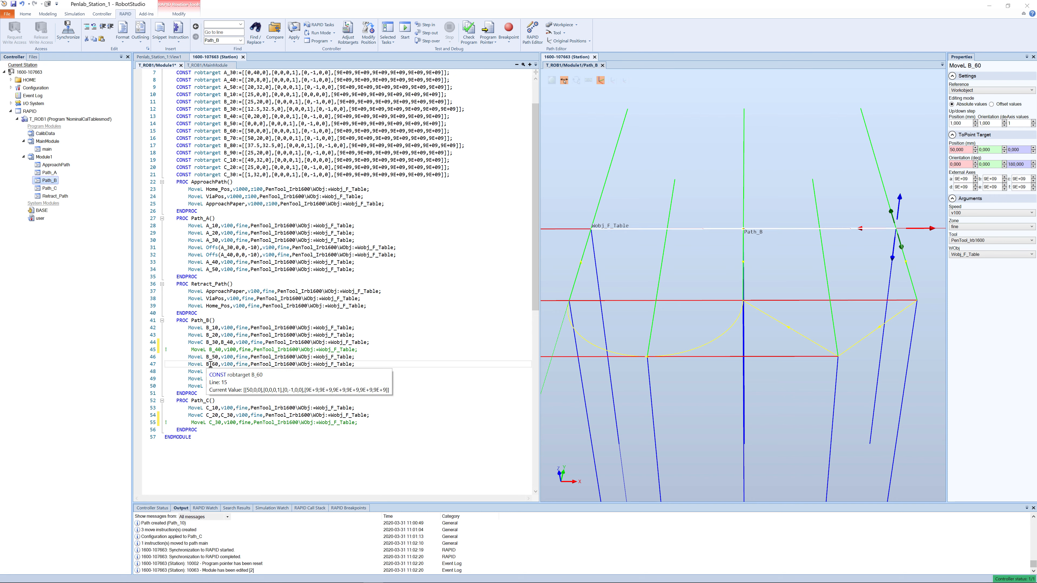
pyautogui.click(210, 372)
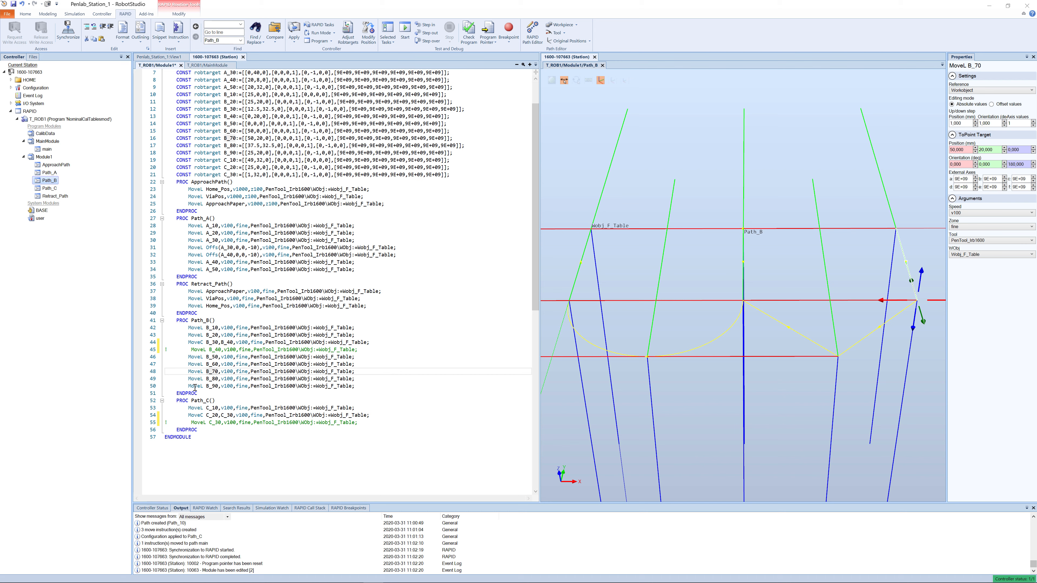
pyautogui.click(203, 380)
pyautogui.press('BackSpace')
pyautogui.write('C')
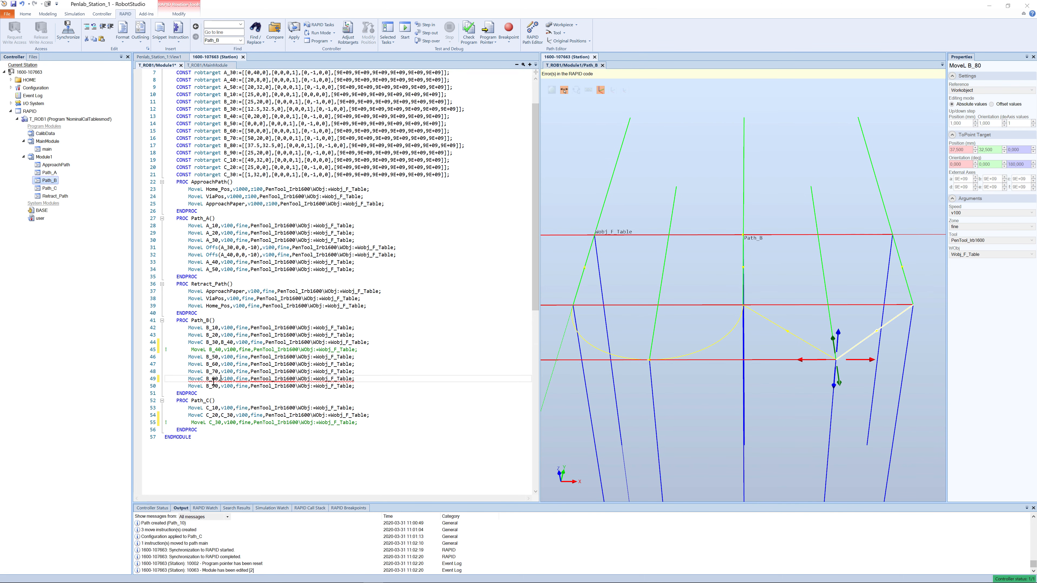
pyautogui.press('Right')
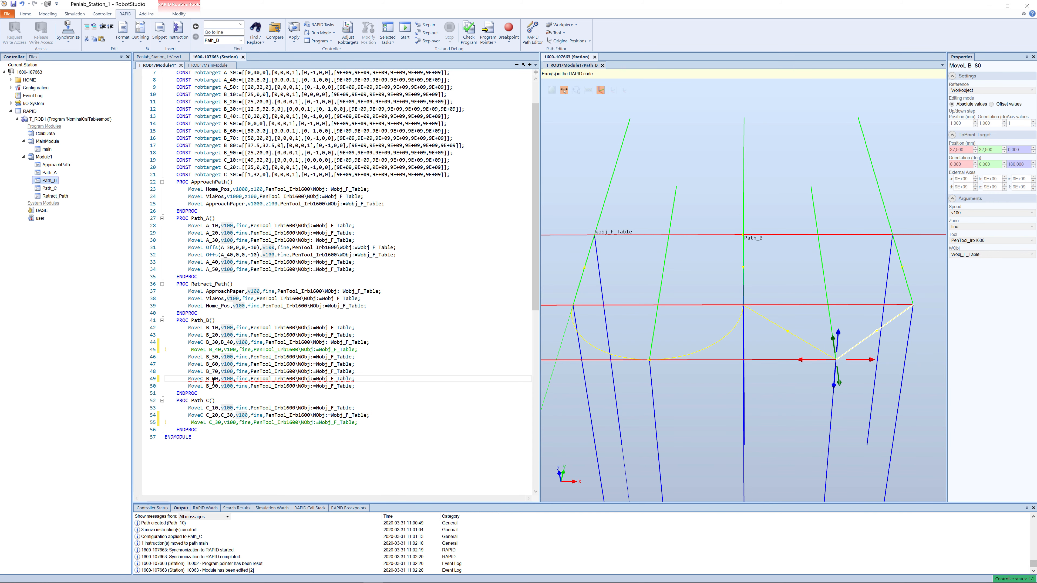
pyautogui.write('B_90')
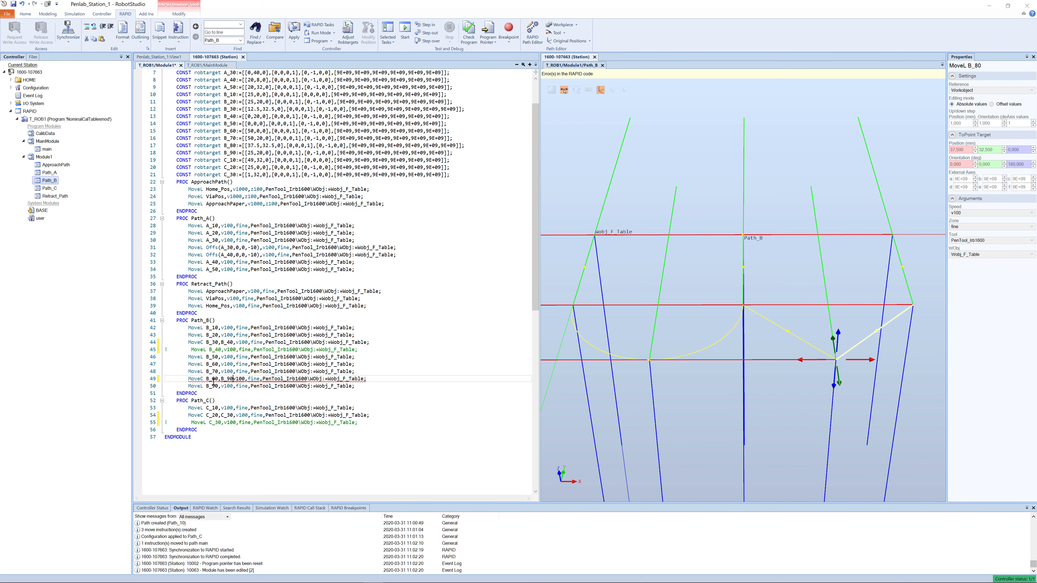
pyautogui.write(',')
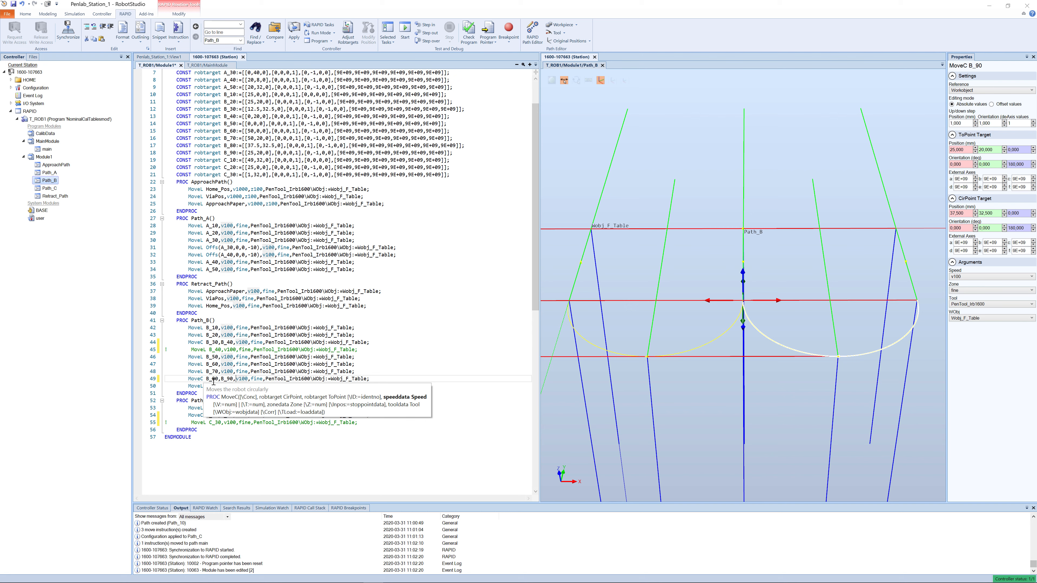
# - Comment out the MoveL B_90 line in Path_B and apply the RAPID changes to the controller
pyautogui.click(197, 388)
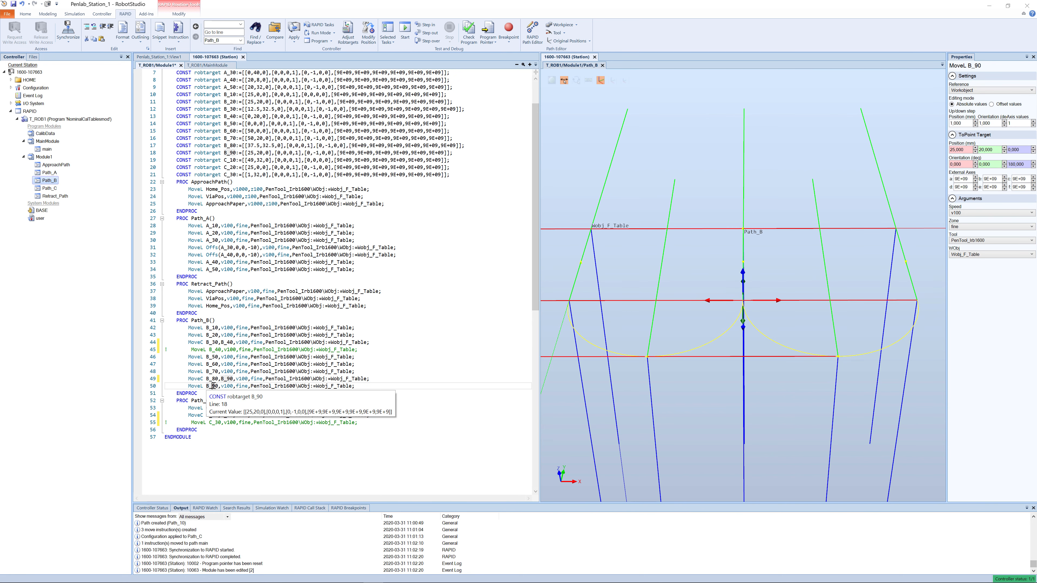
pyautogui.click(166, 385)
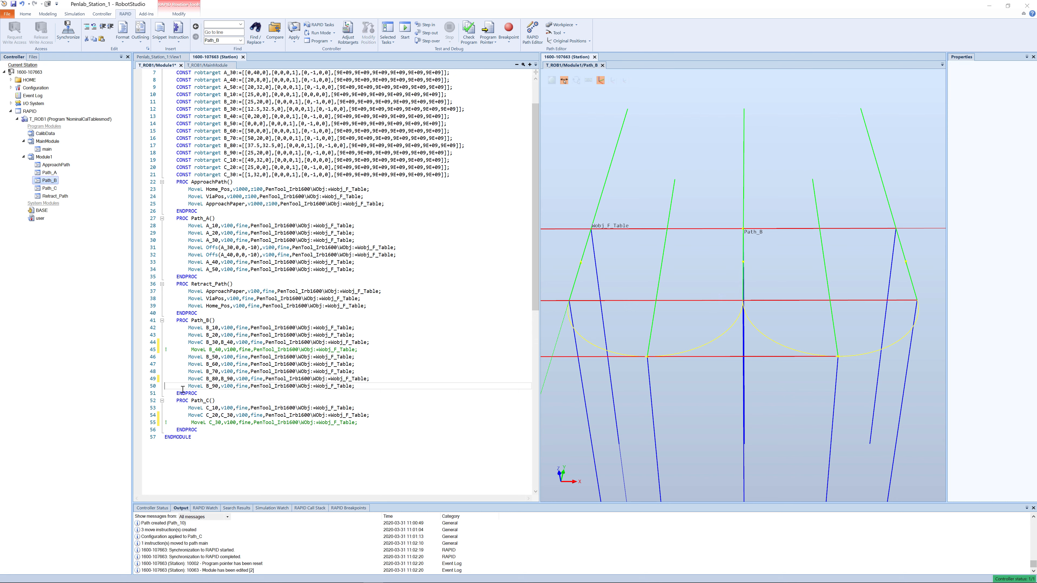
pyautogui.write('!')
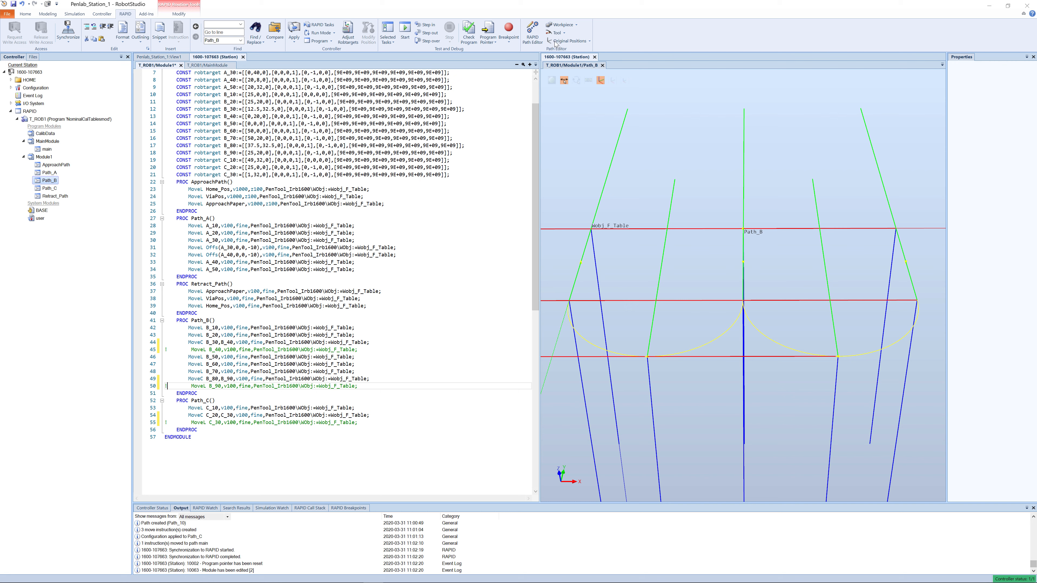
pyautogui.click(294, 41)
pyautogui.click(296, 50)
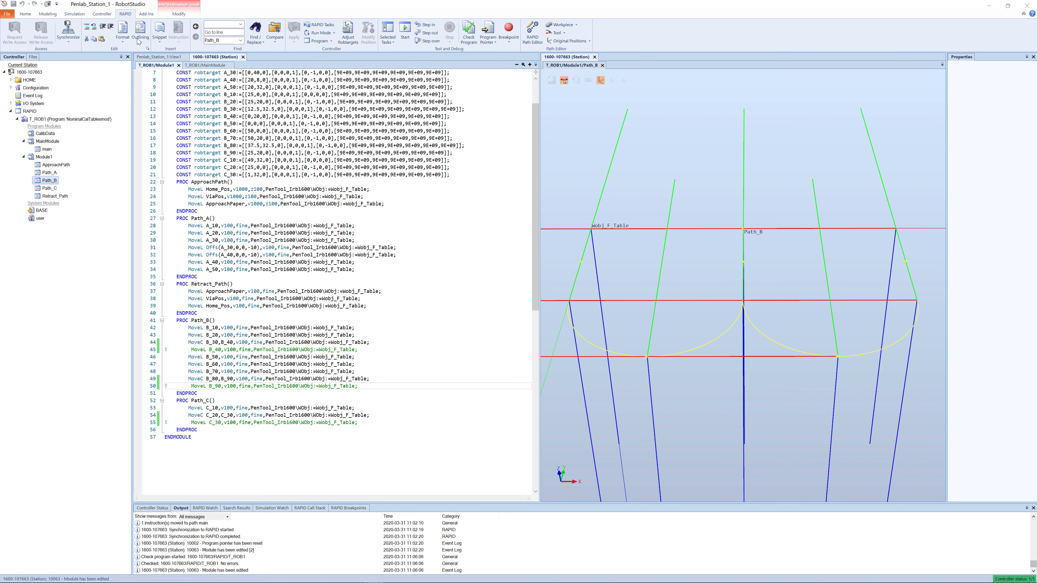
# - Synchronize all paths, tool data and work objects to the station and play the simulation
pyautogui.click(66, 34)
pyautogui.click(83, 76)
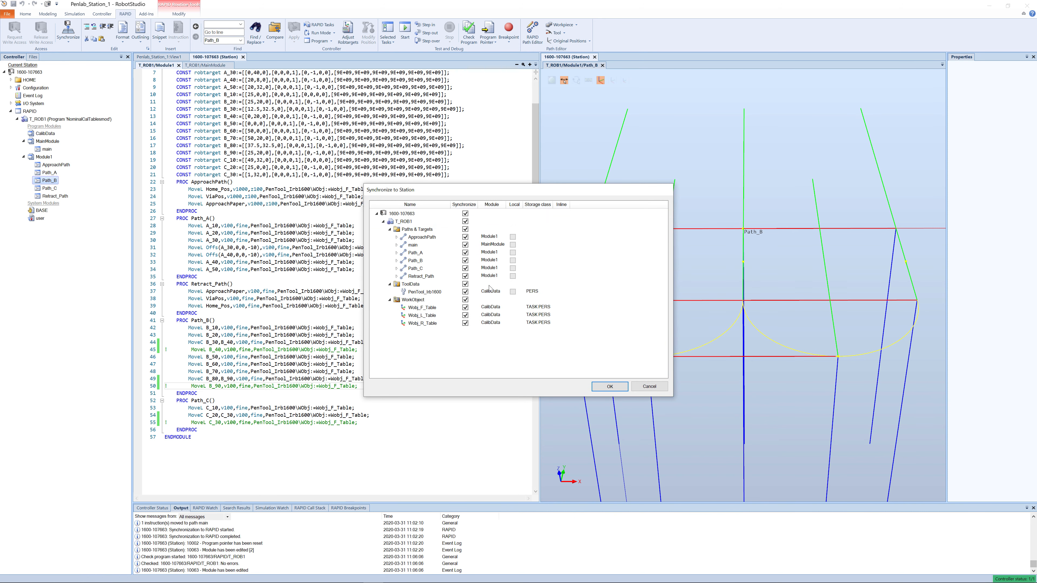
pyautogui.click(610, 387)
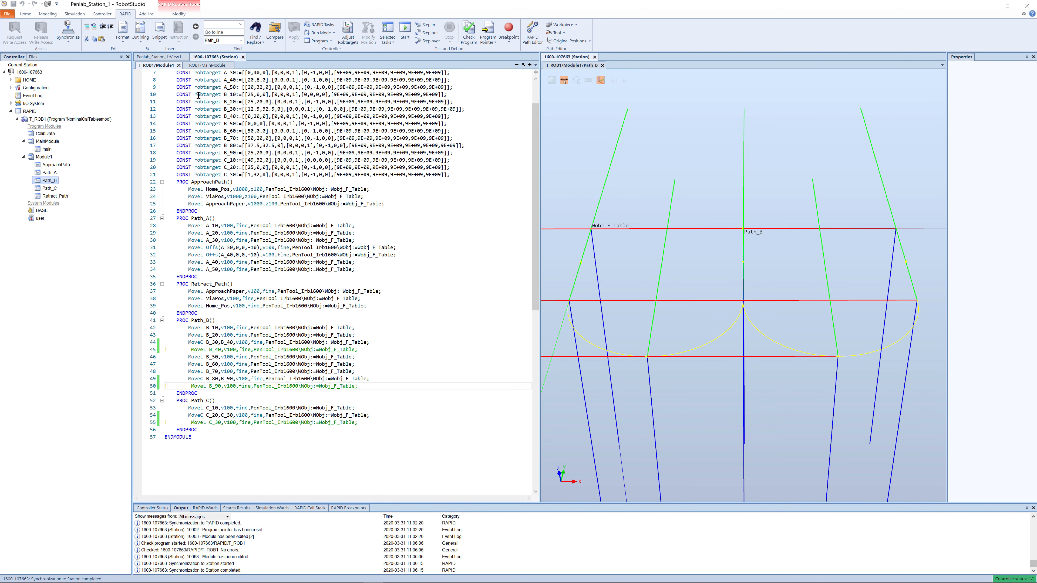
pyautogui.click(70, 17)
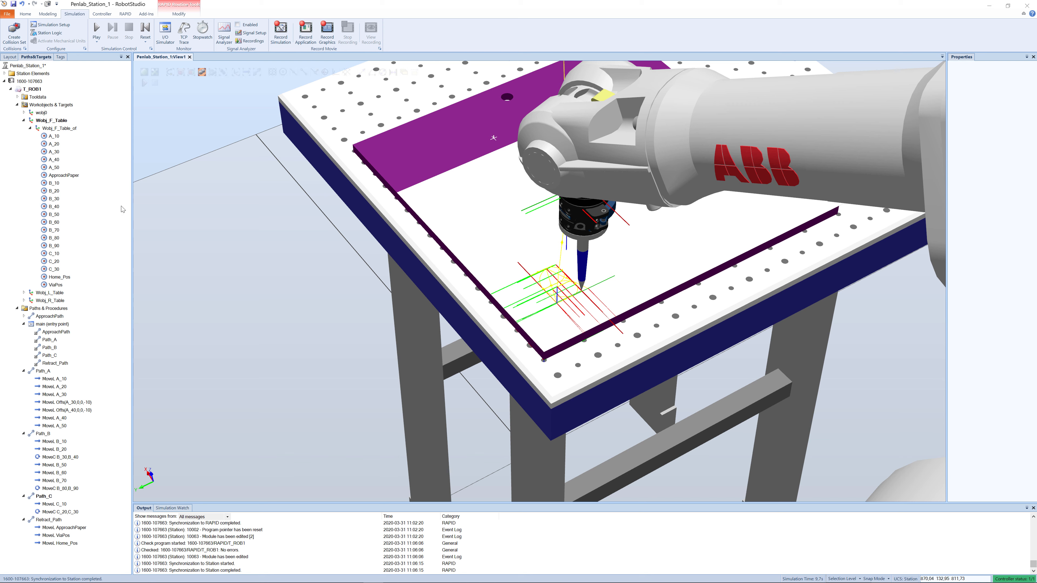
pyautogui.click(97, 30)
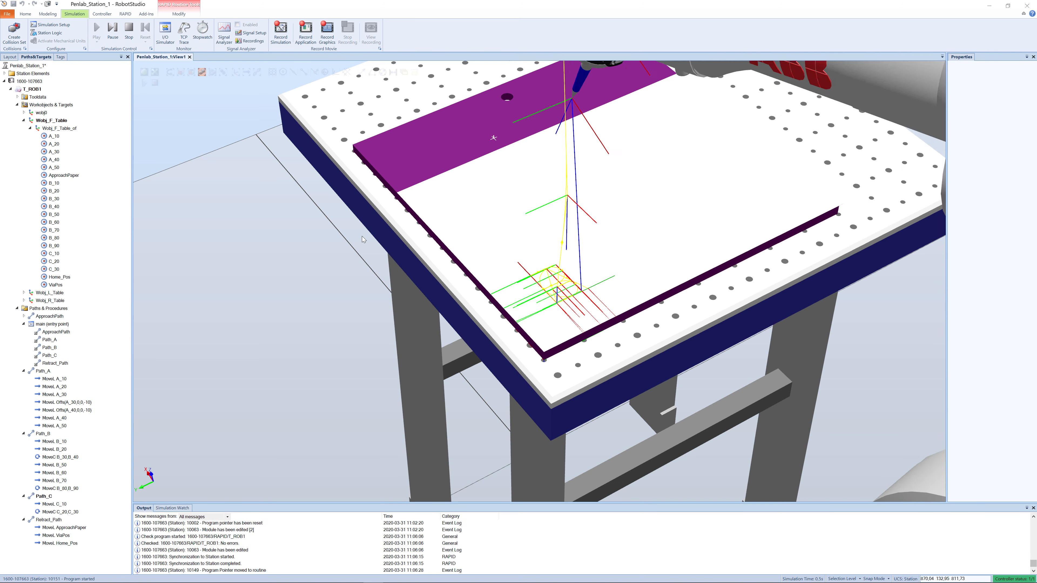